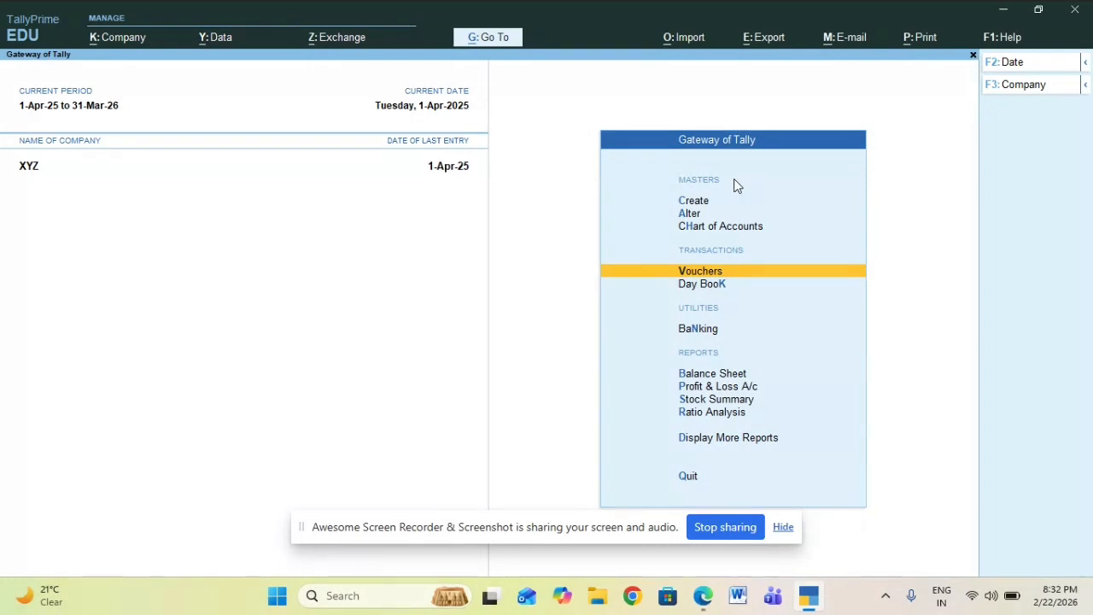
Step: Start a new ledger master named with the employee's first name followed by "Salary Account"
click(694, 201)
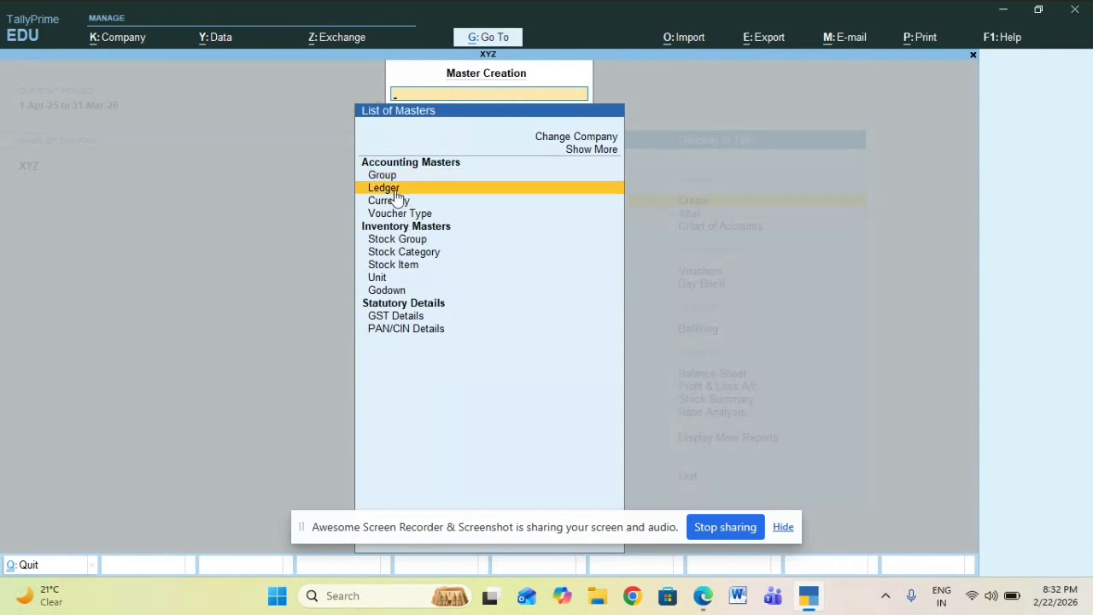
click(395, 191)
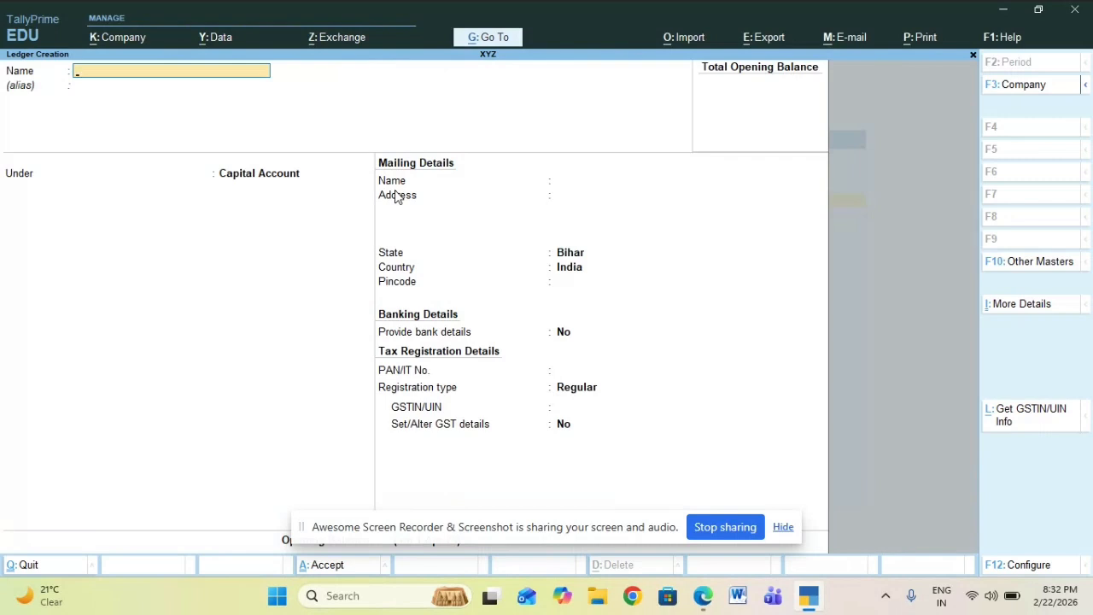
text(Deepak Salary Account)
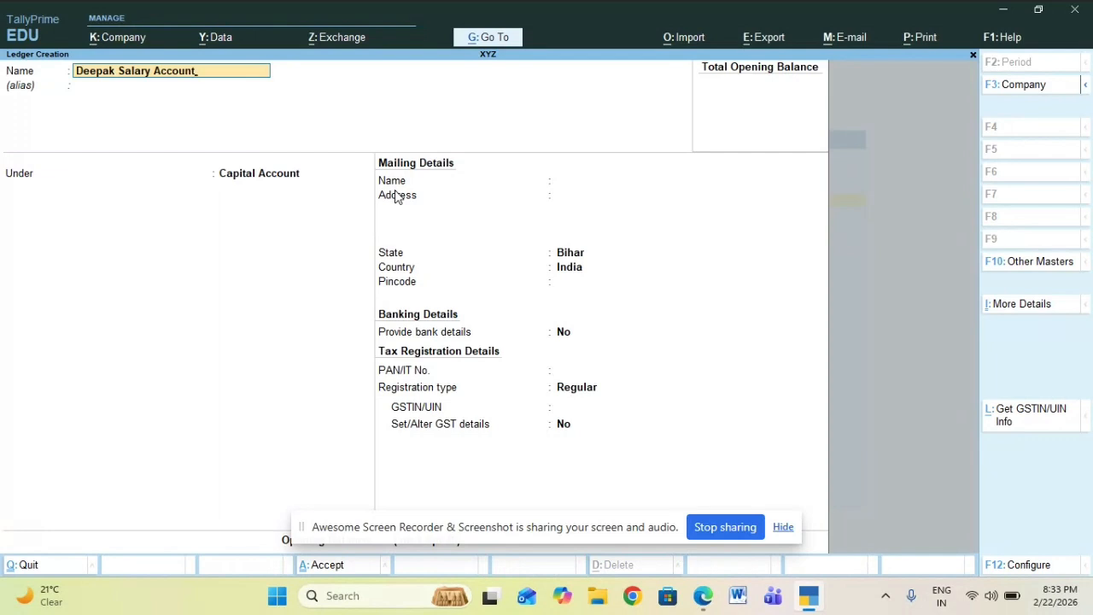
key(Return)
key(Return)
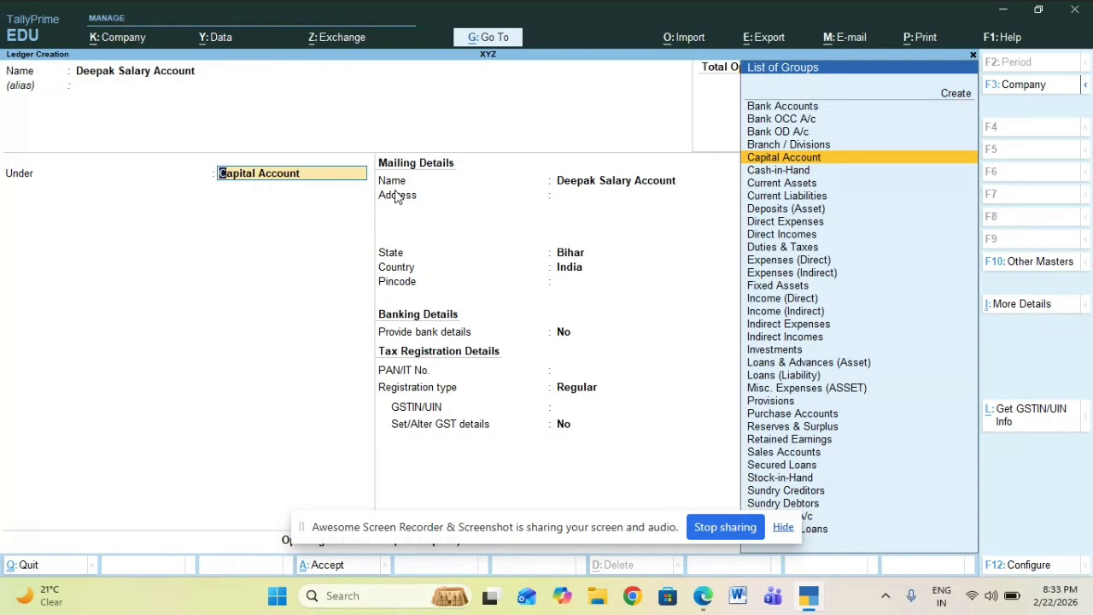
Step: Group the salary ledger under Indirect Incomes with ledger type Not Applicable, keep the default GST details, and save it
text(In)
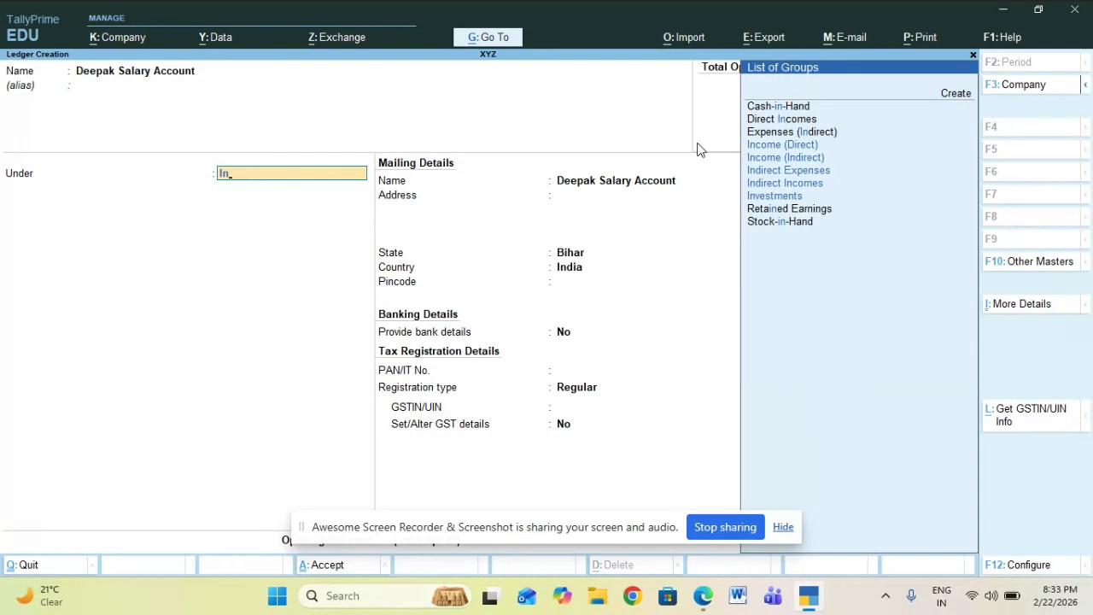
click(776, 161)
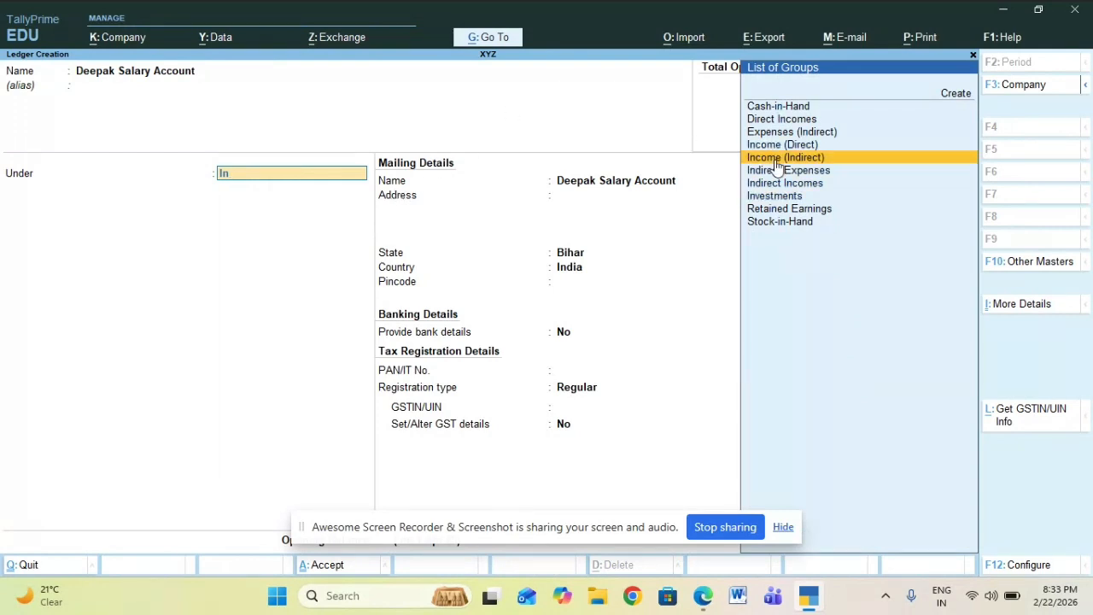
click(777, 161)
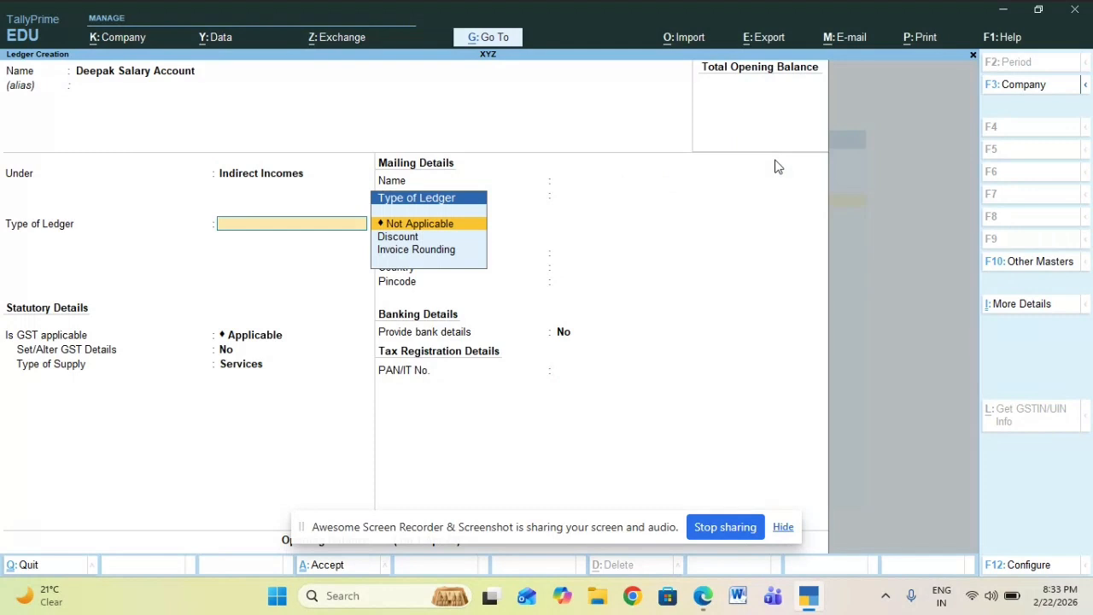
key(Return)
key(Return)
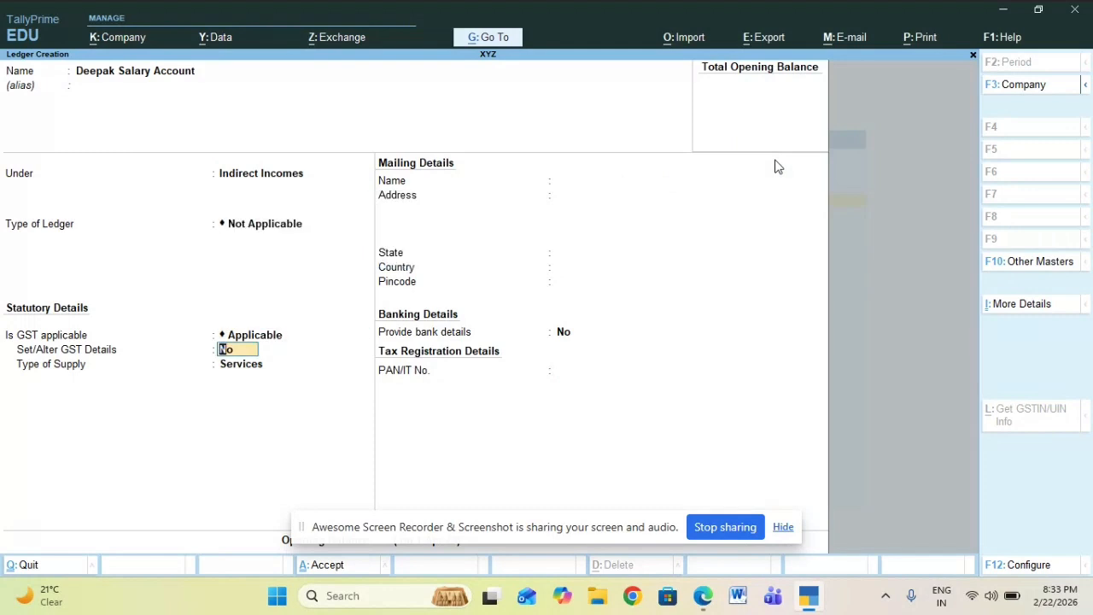
key(Return)
key(Return)
key(Return)
key(Return)
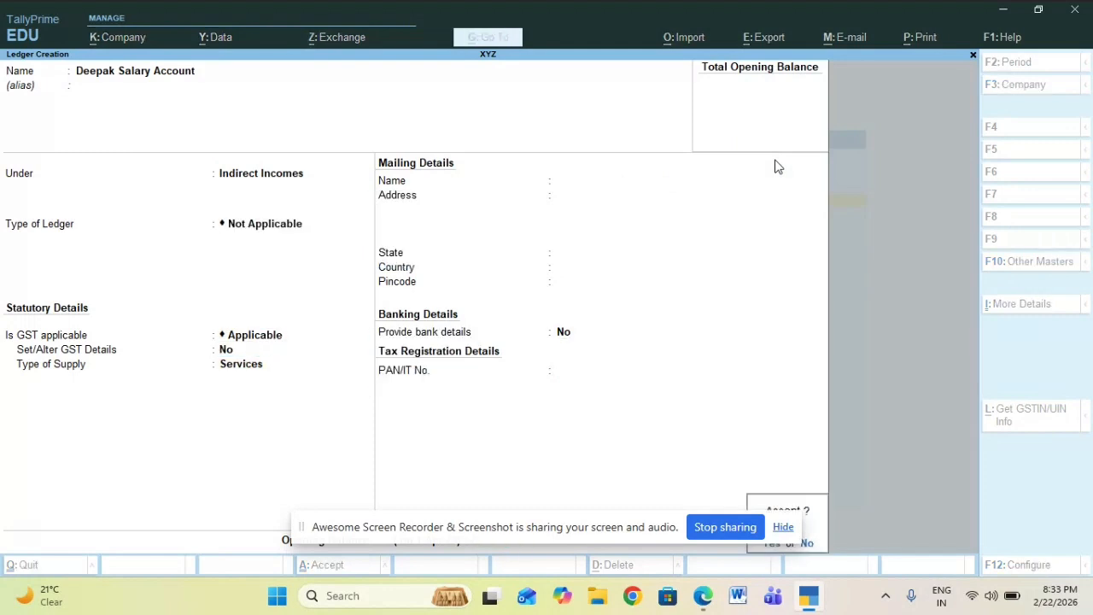
key(Return)
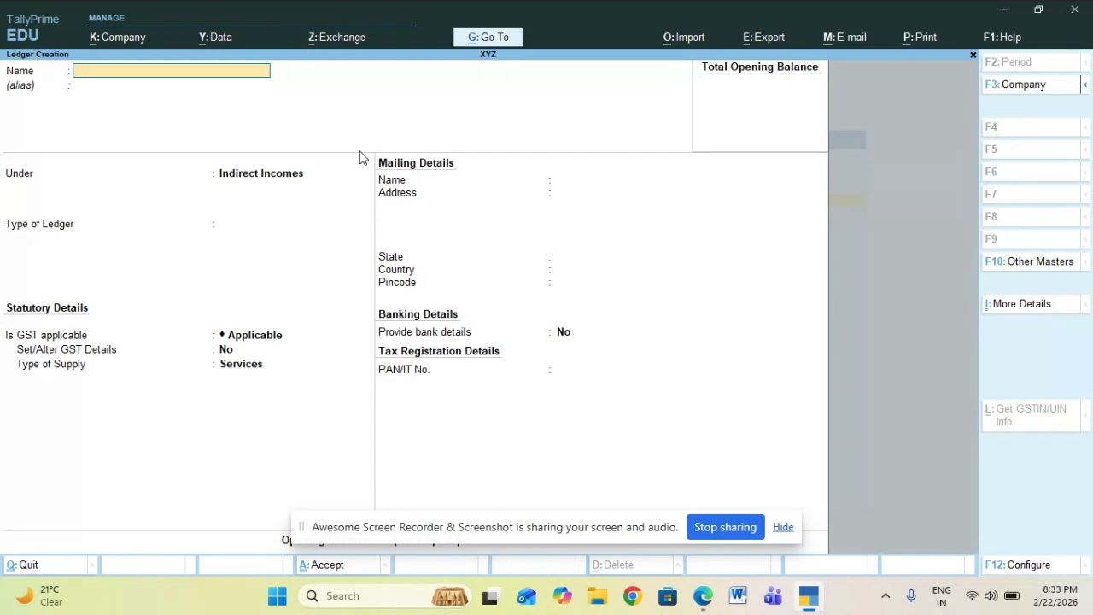
Step: Name another ledger with the employee's first name plus "Salary Advance Account" and group it under Loans & Advances (Asset)
text(Deepak)
text(Salary Advance)
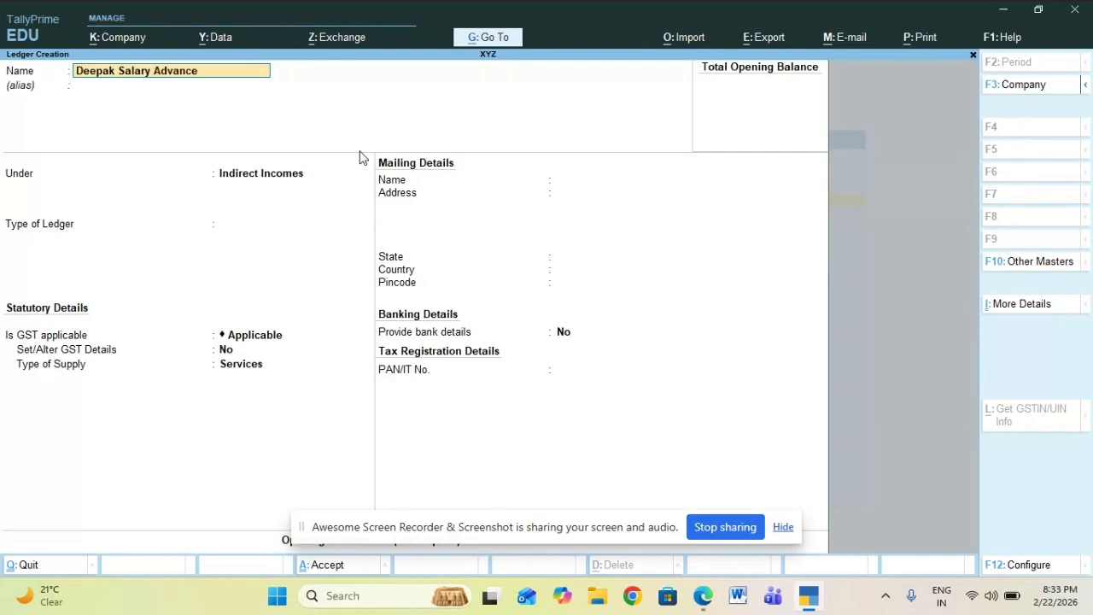
text( Account)
key(Return)
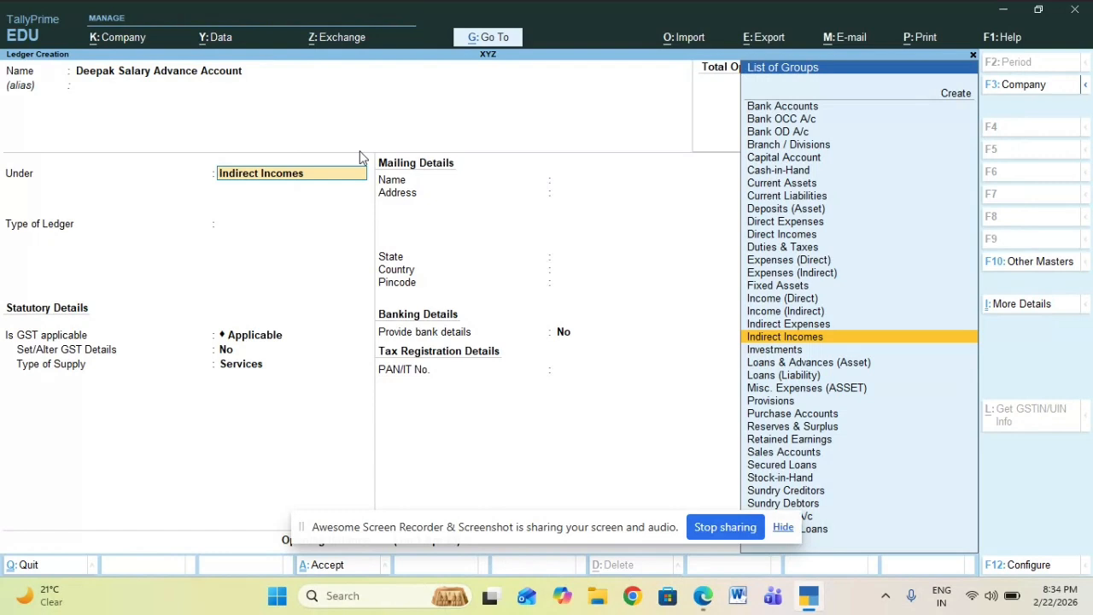
text(Lo)
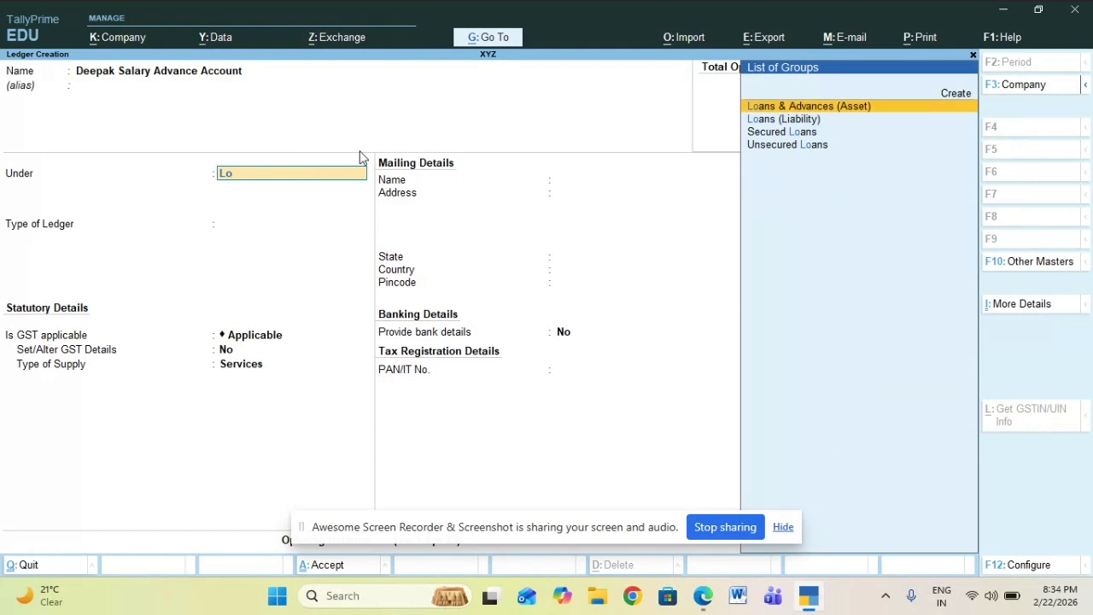
click(770, 111)
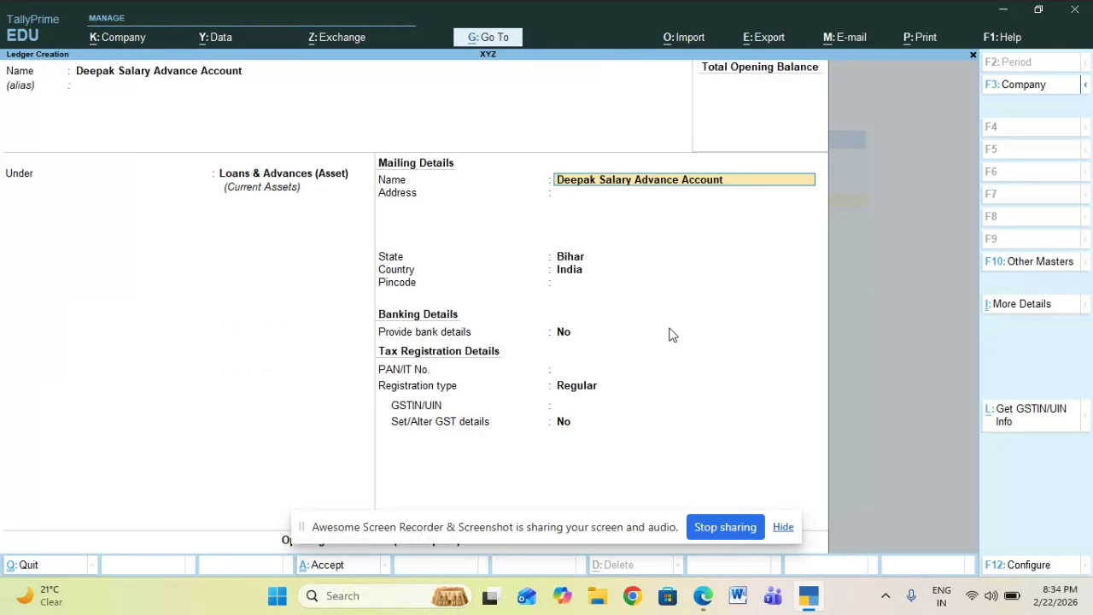
Step: Keep the salary advance ledger's default mailing details with Bihar as the state and save the ledger
key(Return)
key(Return)
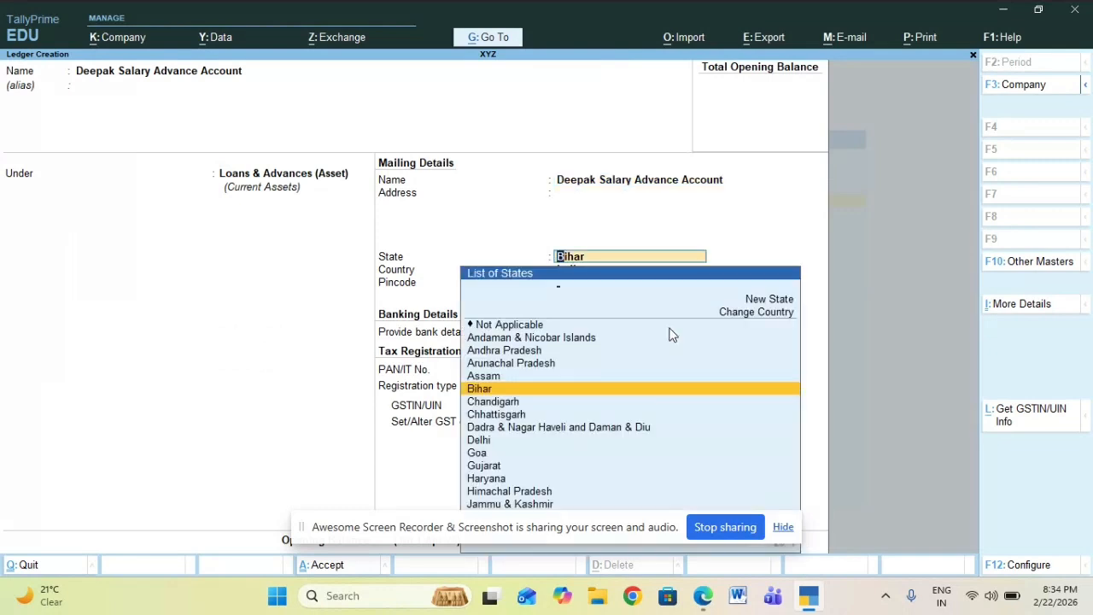
key(Return)
key(ctrl+a)
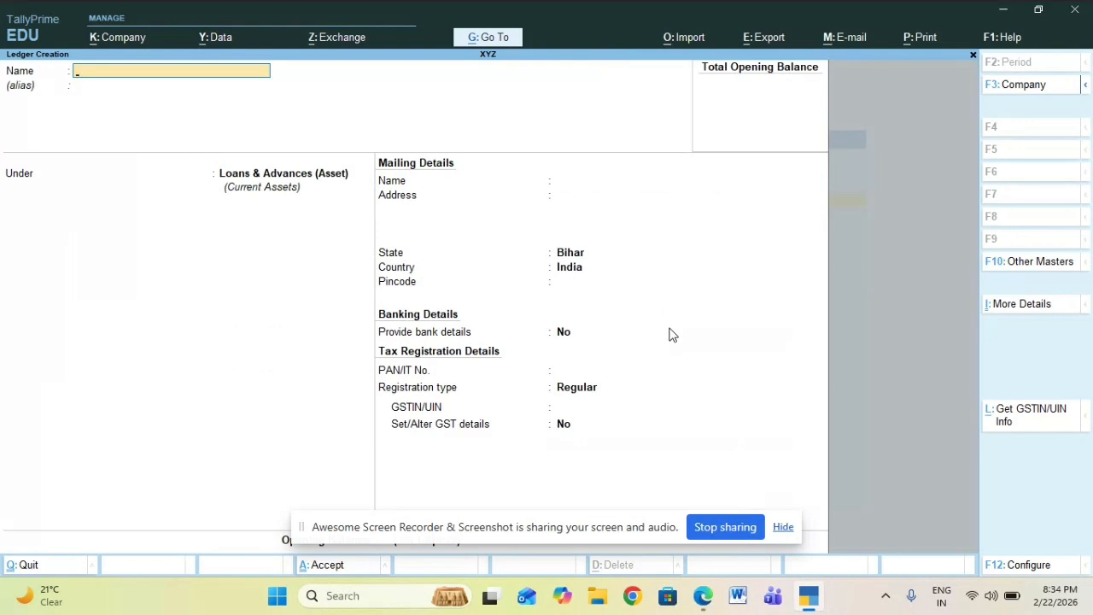
Step: Name a third ledger with the employee's first name plus "Payble Salary Account" and group it under Current Liabilities
text(Deepak Payble Salary Account)
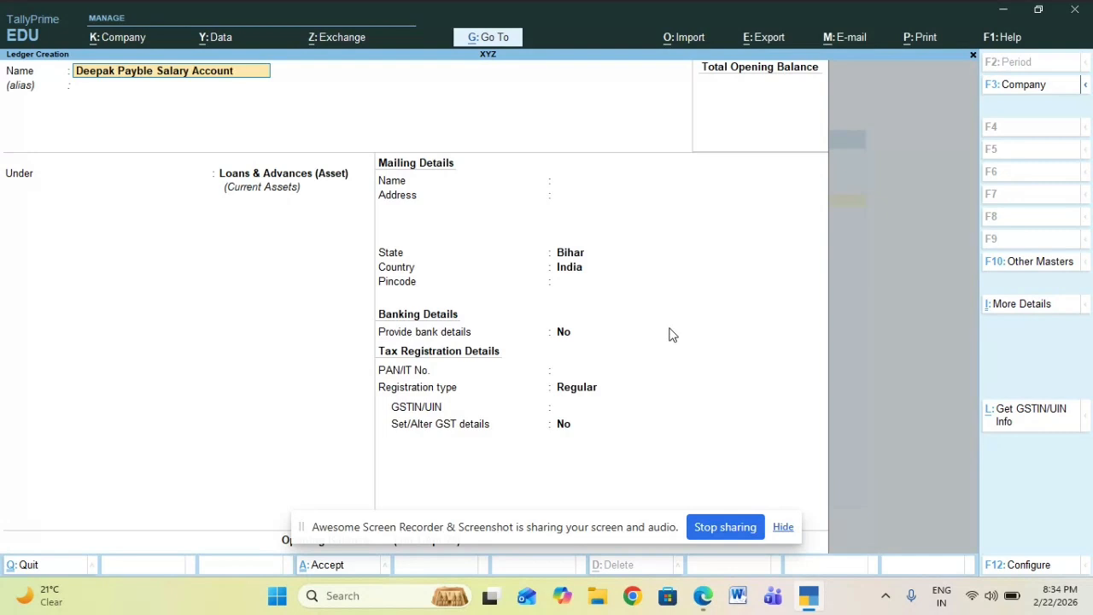
key(Return)
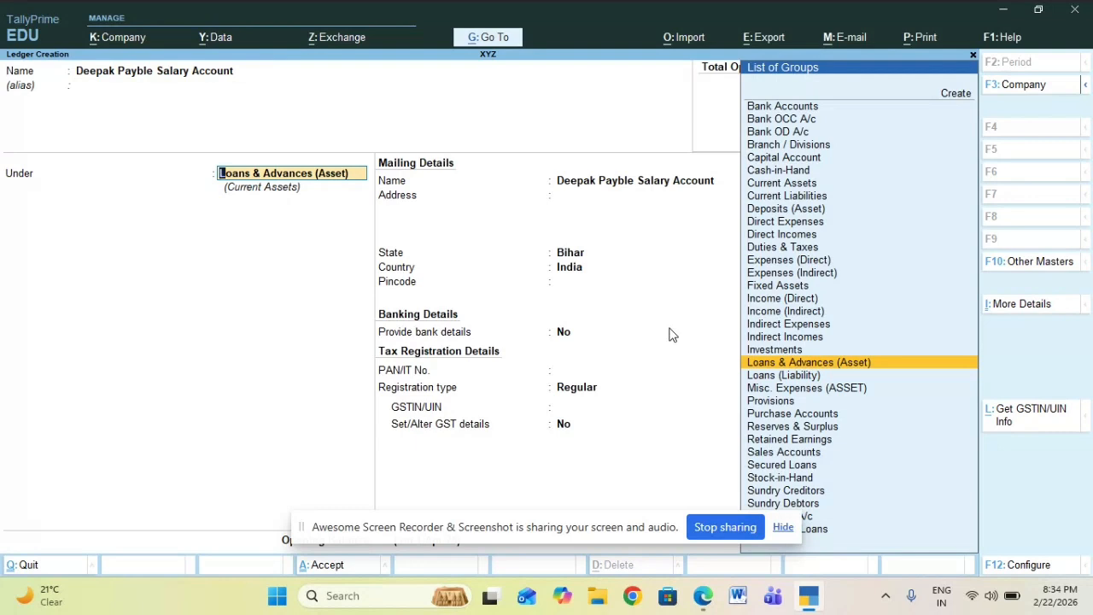
text(C)
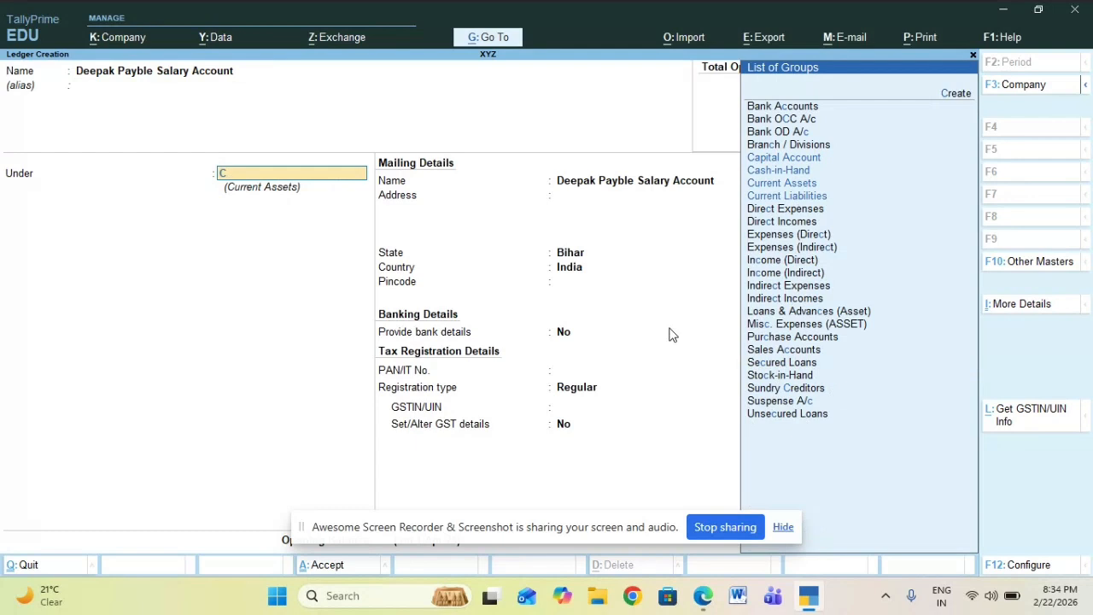
text(r)
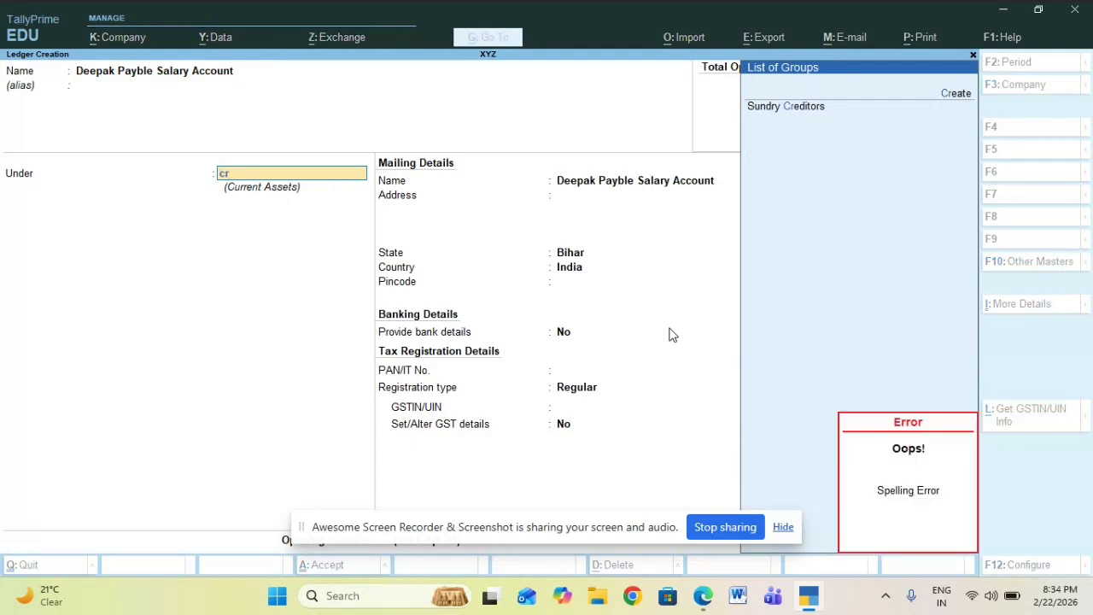
key(BackSpace)
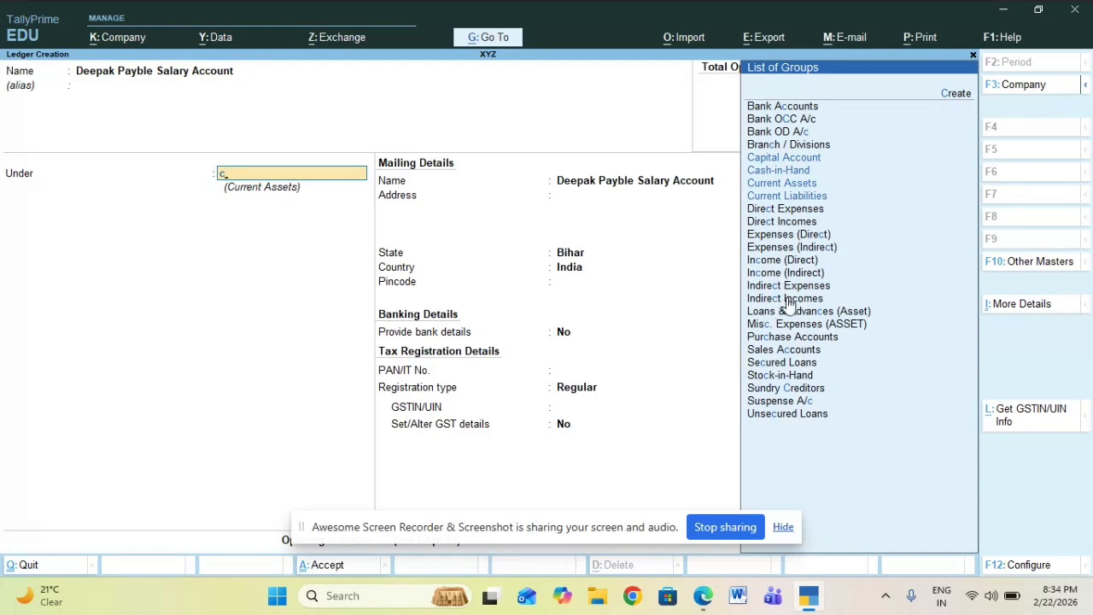
click(801, 196)
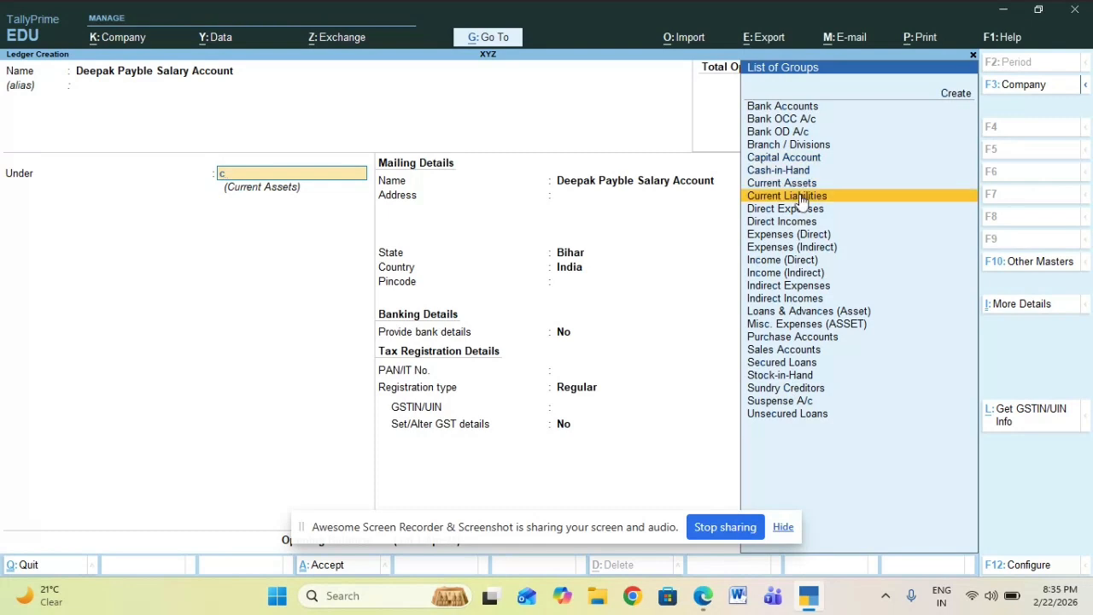
click(801, 198)
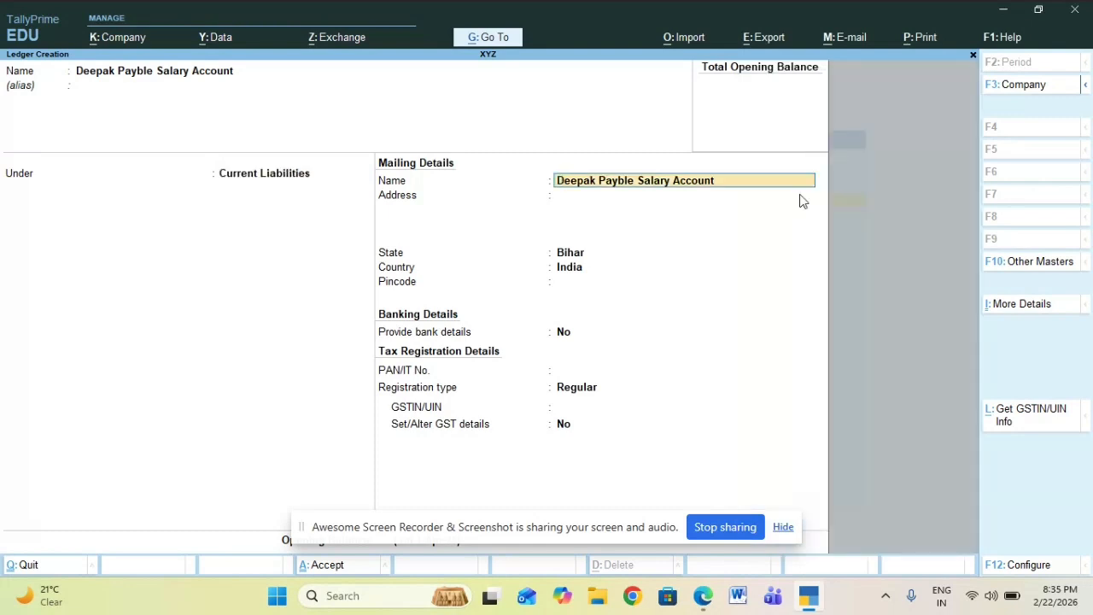
Step: Save the payable salary ledger with its default details and return to the Gateway of Tally
key(ctrl)
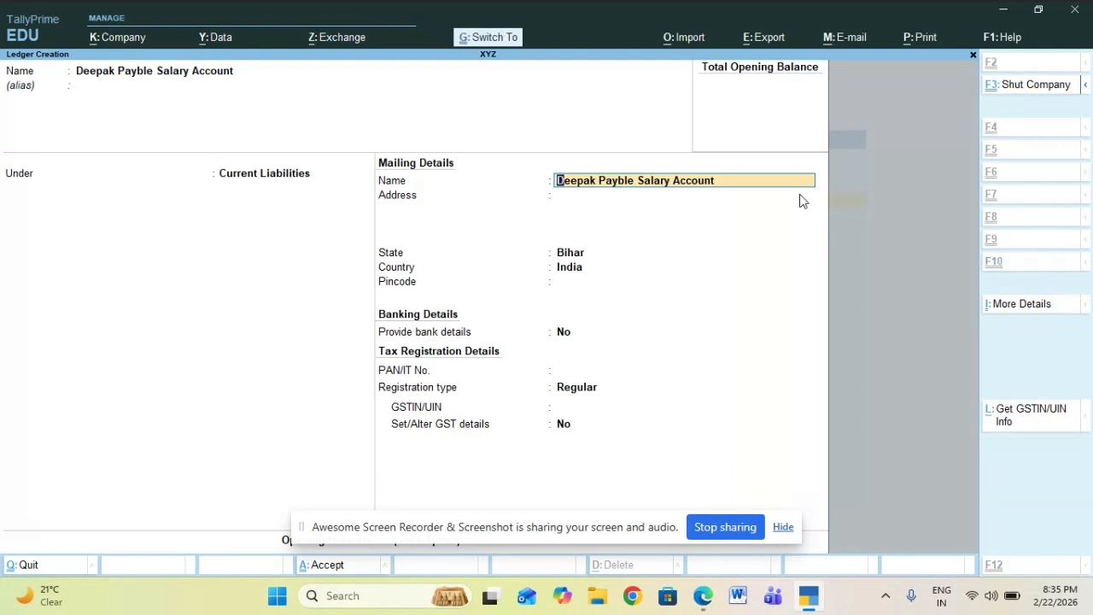
key(ctrl+a)
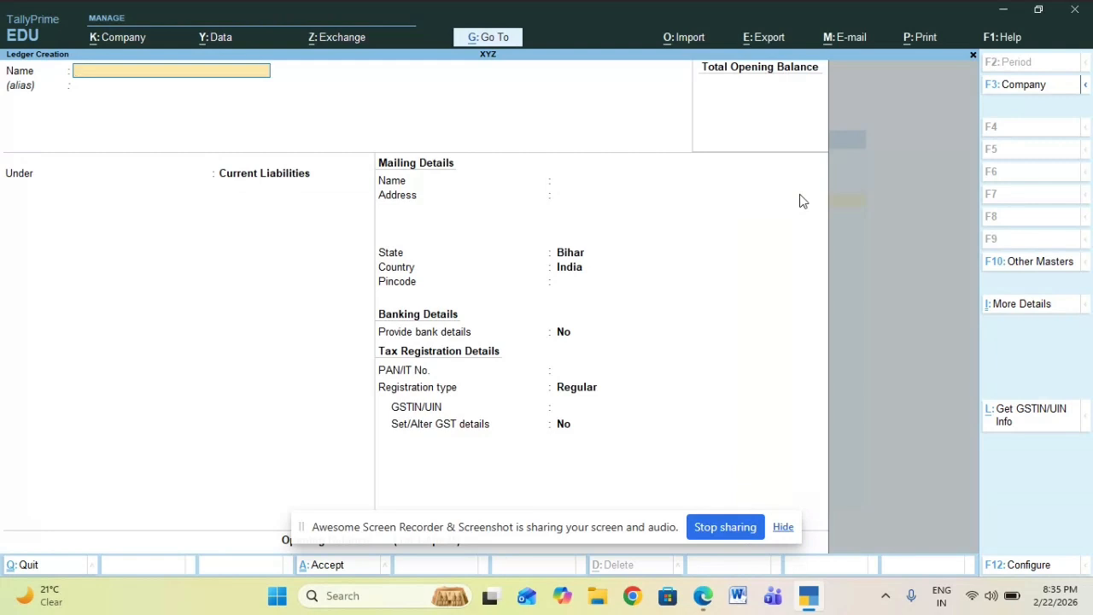
key(Escape)
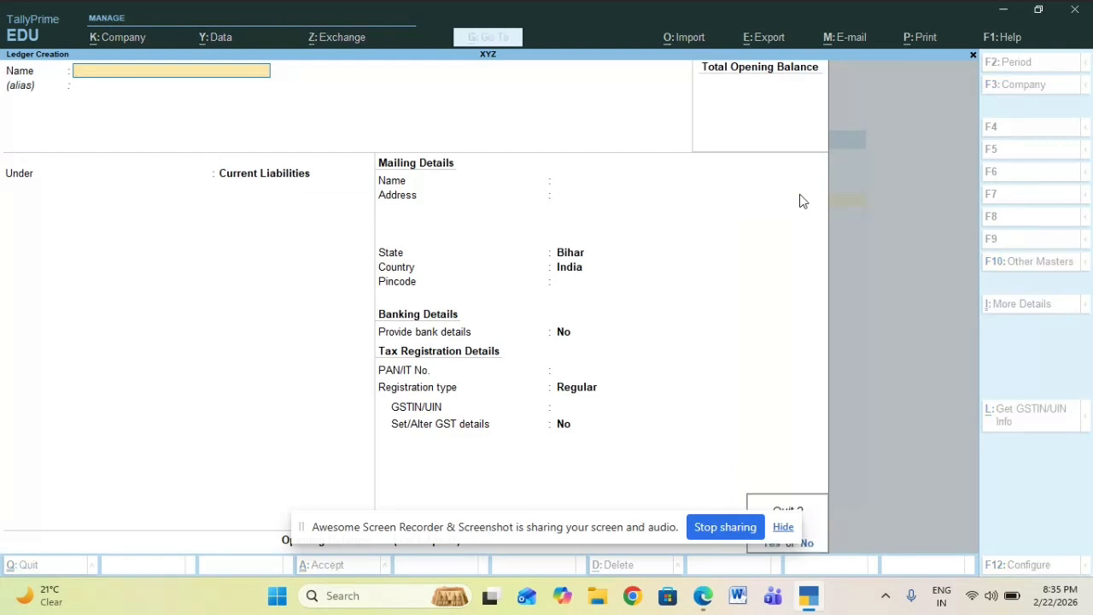
key(Return)
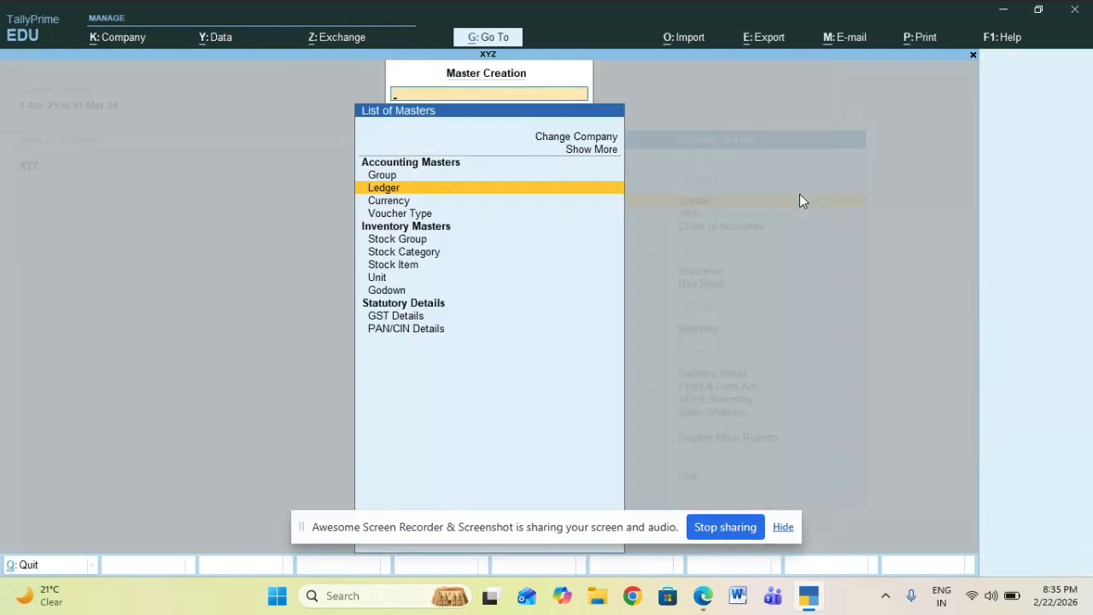
key(Escape)
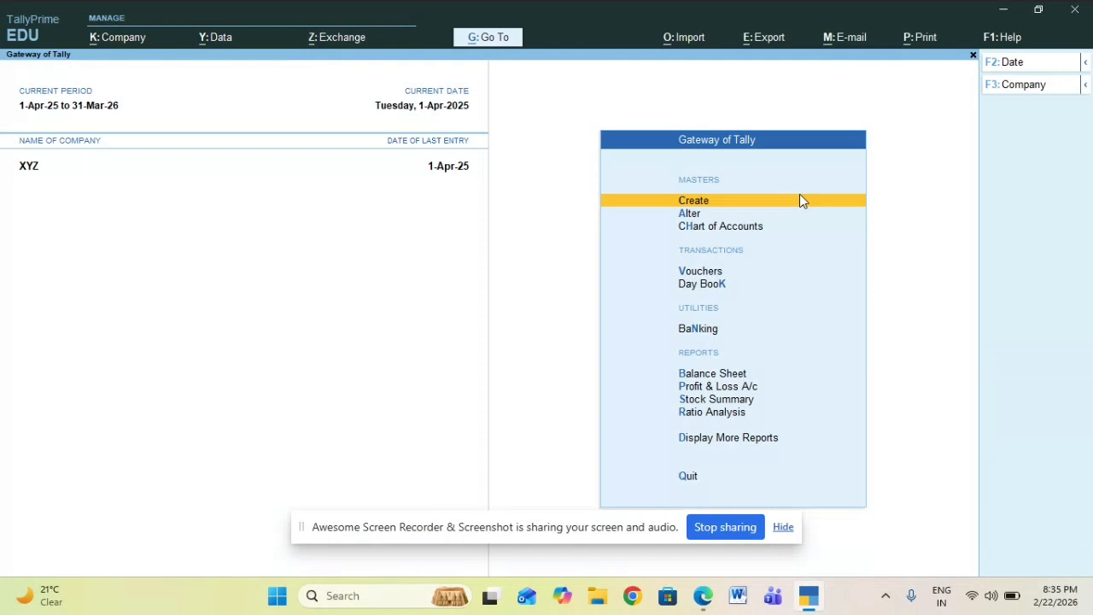
Step: Start a payment voucher and debit the employee's salary advance ledger with 10,000
click(712, 273)
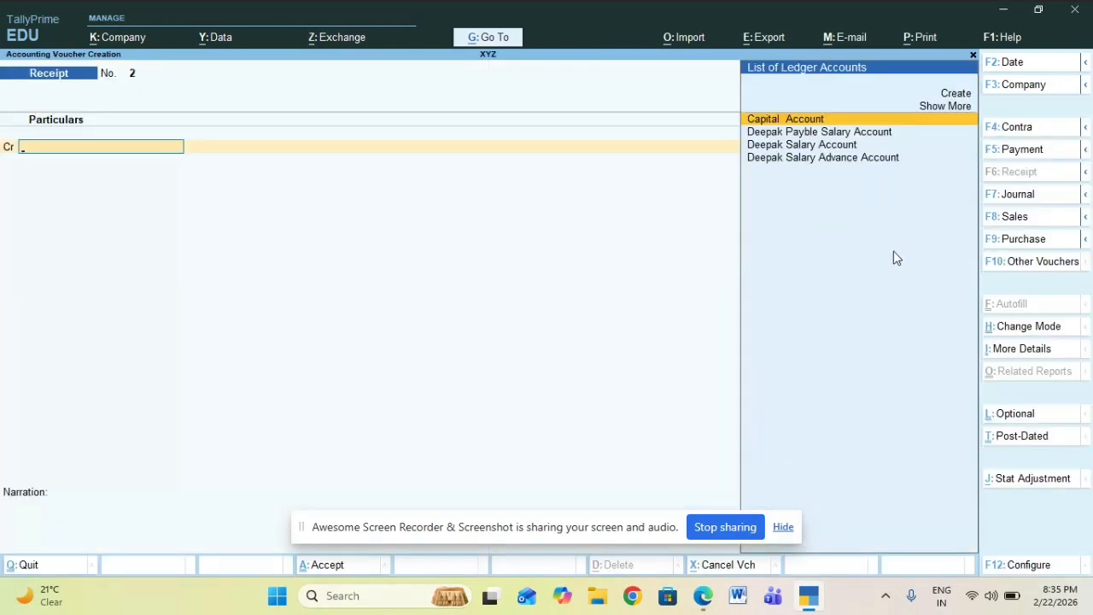
click(1013, 162)
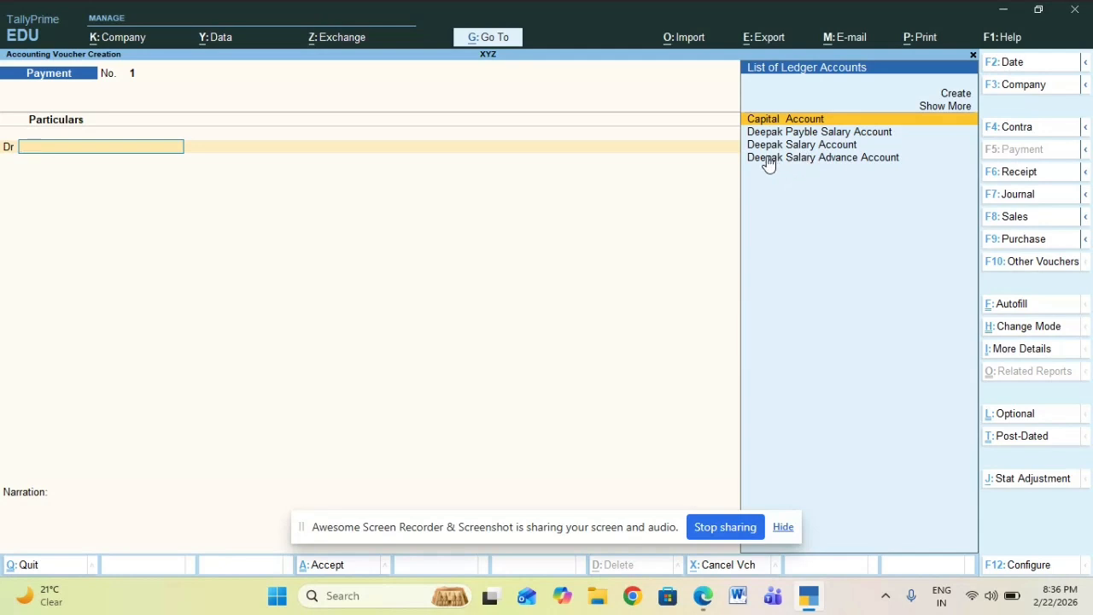
click(831, 162)
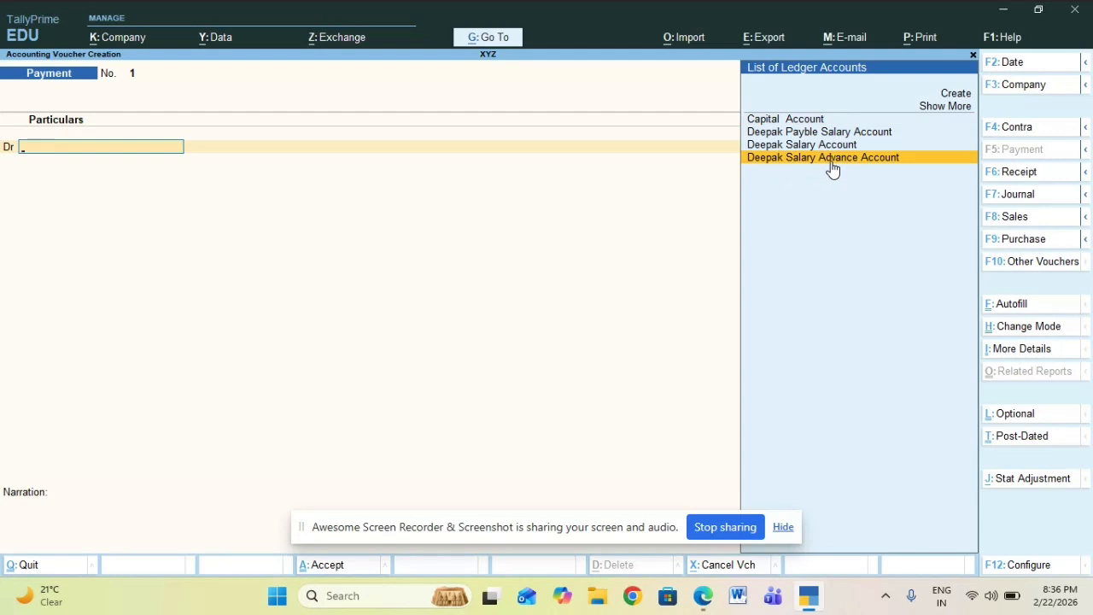
click(832, 163)
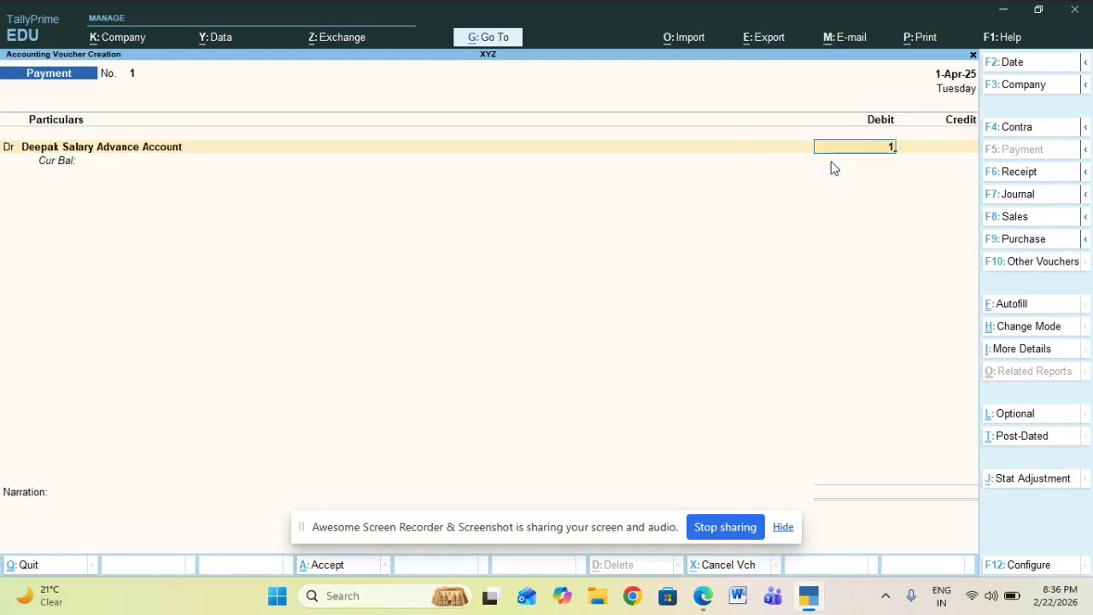
text(10000)
key(Return)
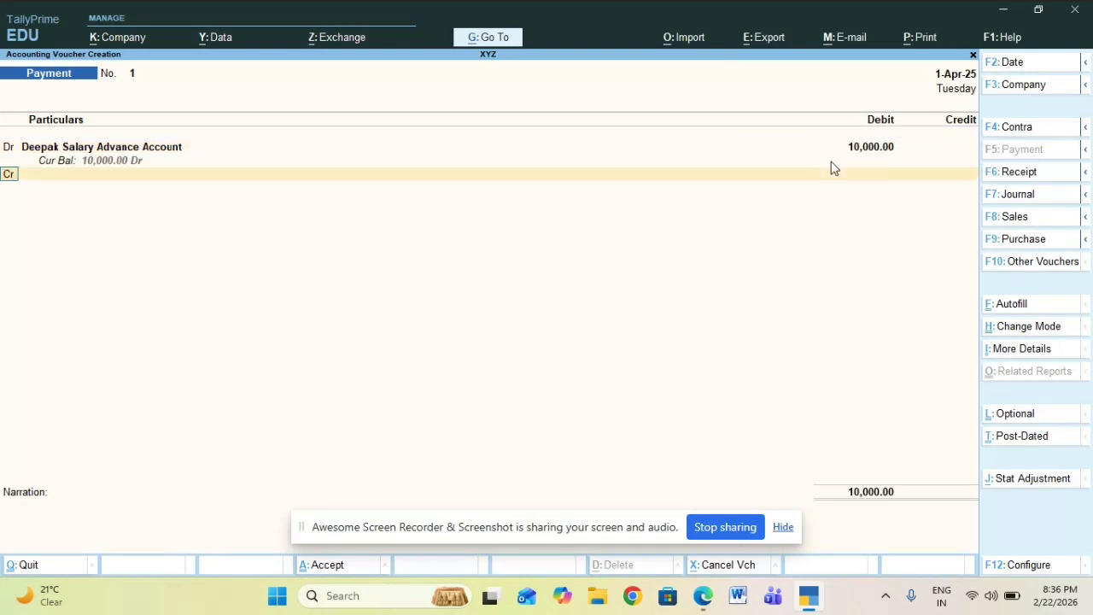
Step: Credit Cash with 10,000, save the payment voucher without a narration and return to the Gateway of Tally
key(Return)
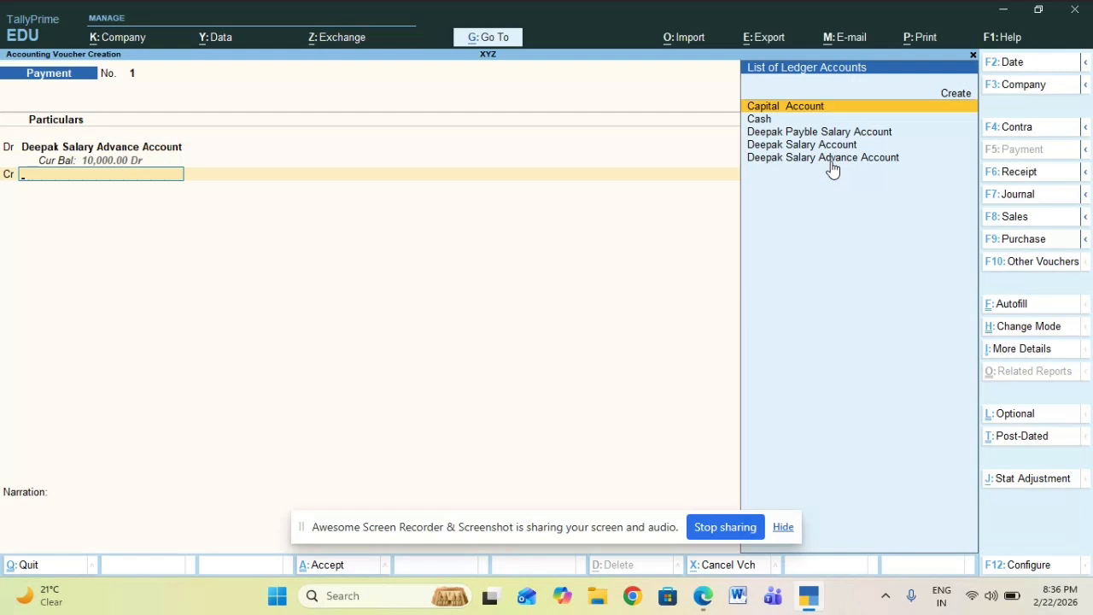
click(770, 123)
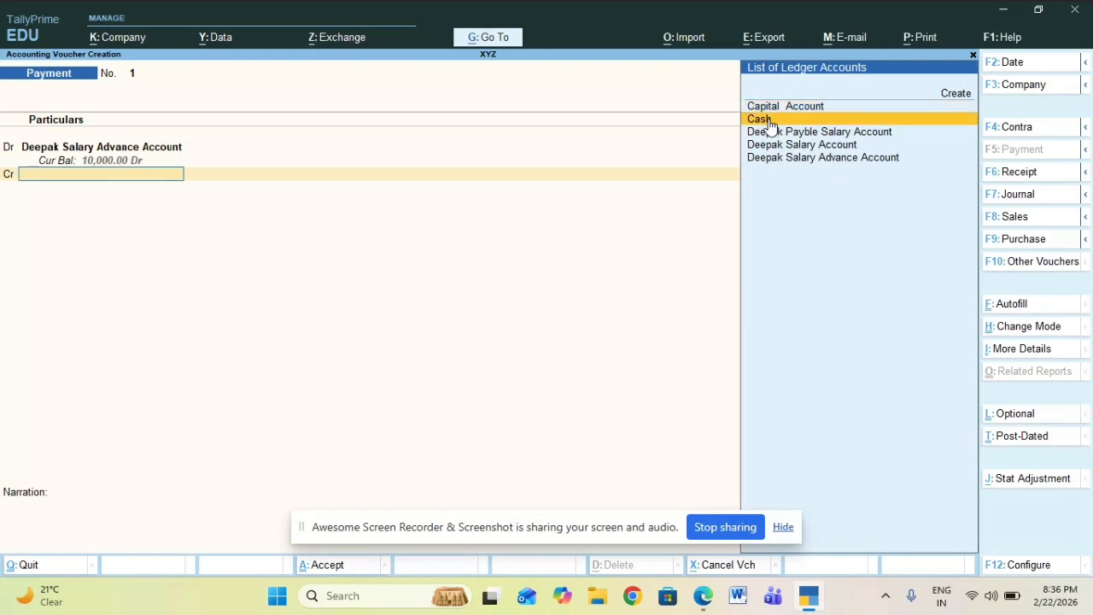
click(770, 123)
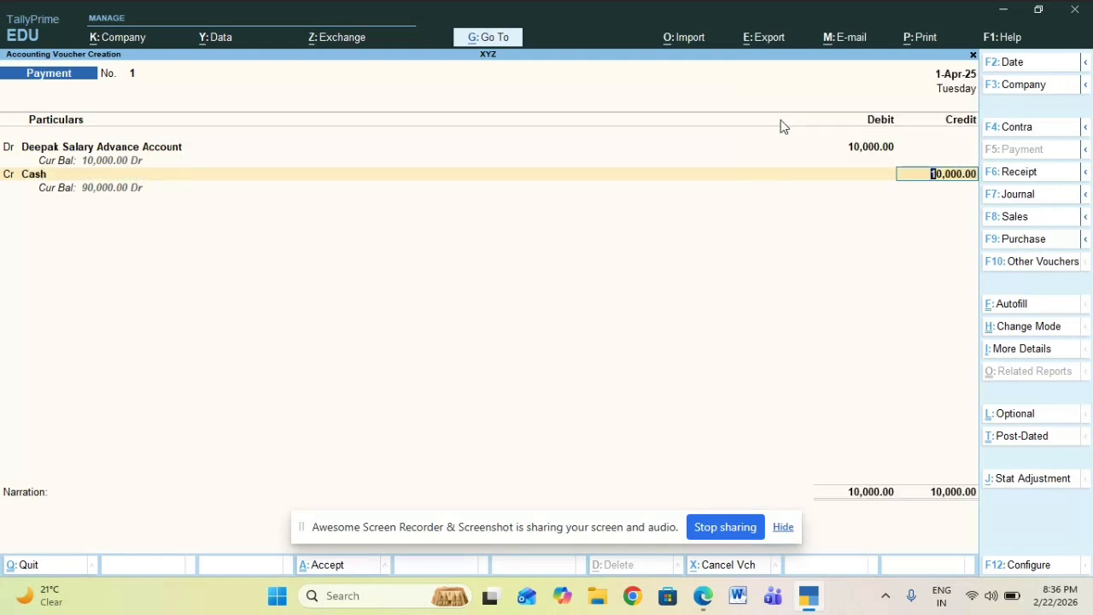
key(Return)
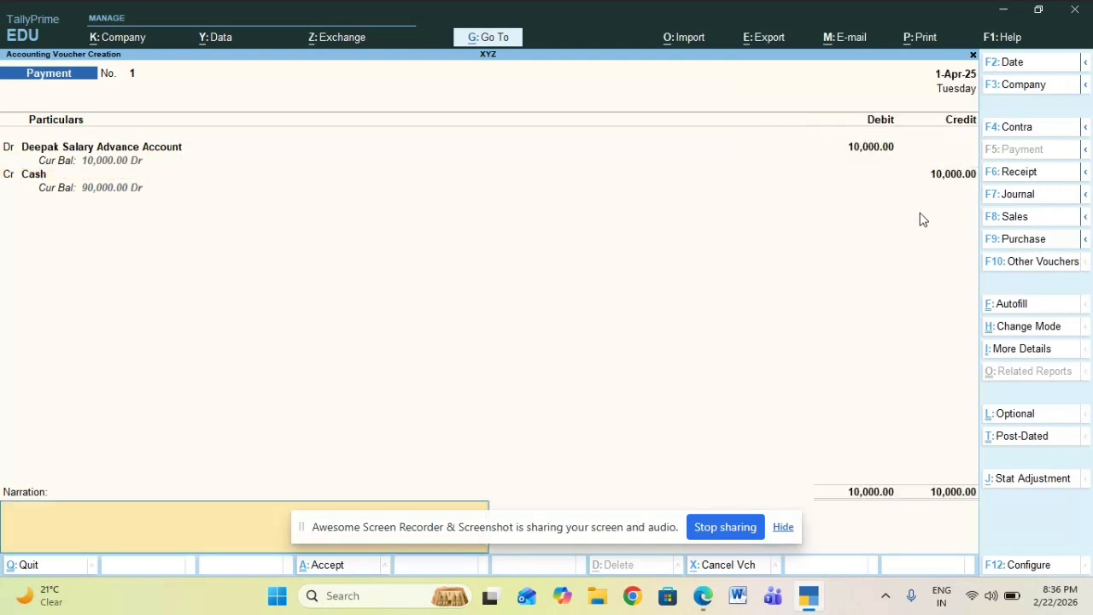
key(Return)
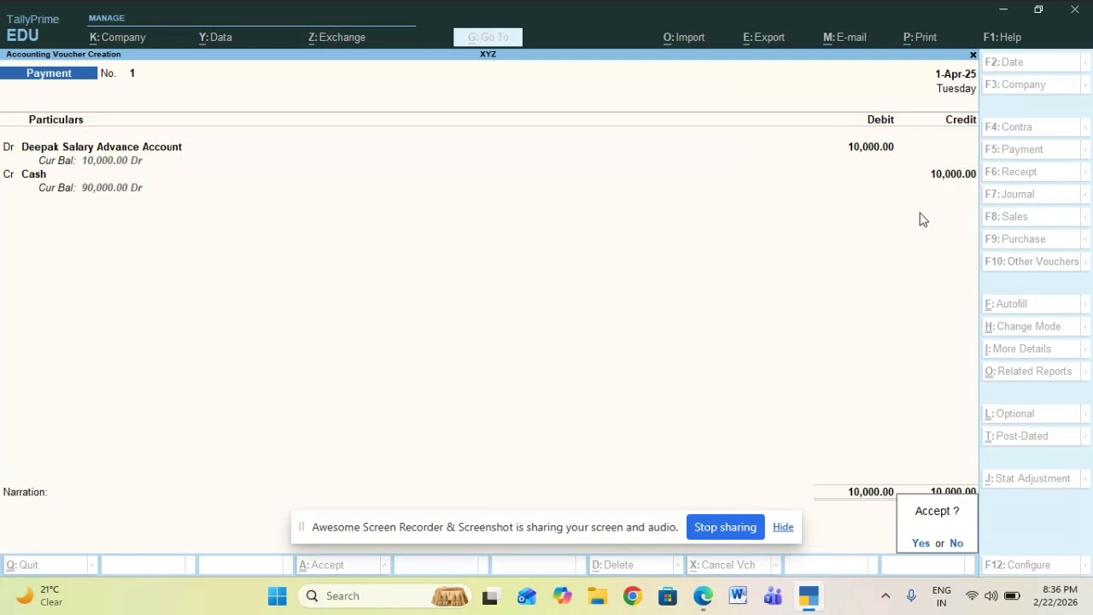
key(Return)
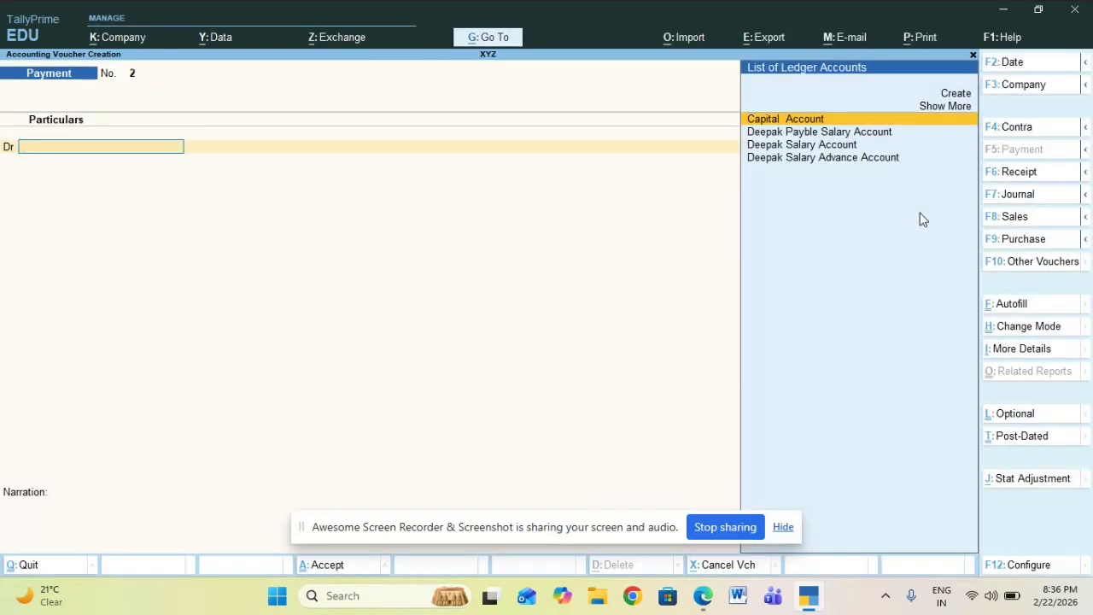
key(Escape)
key(Return)
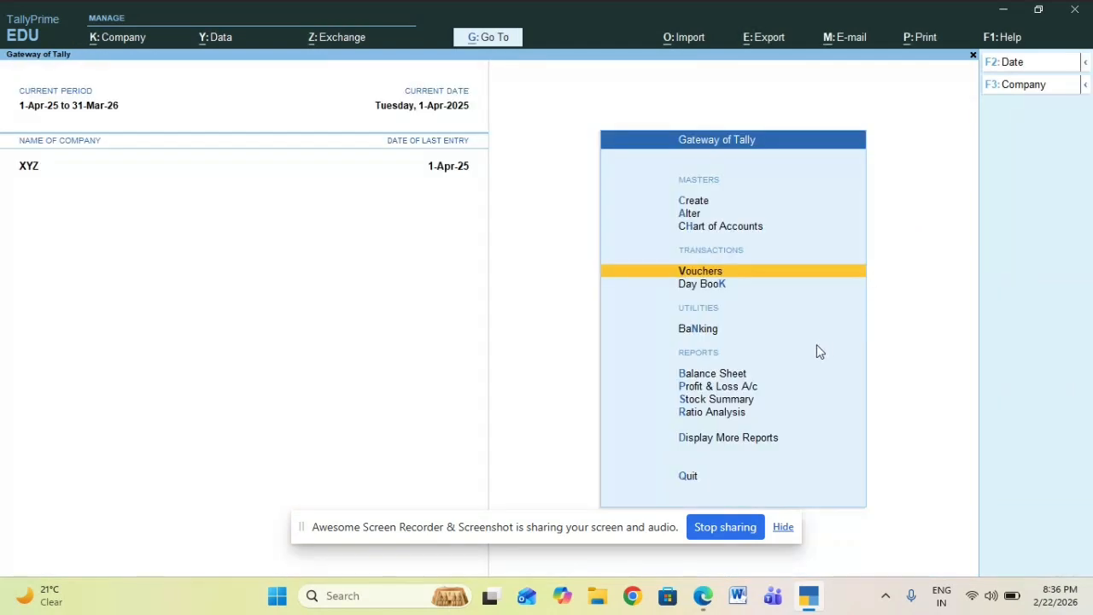
Step: Examine the Balance Sheet in detailed view for the effect of the salary advance, and return to the Gateway of Tally
click(720, 376)
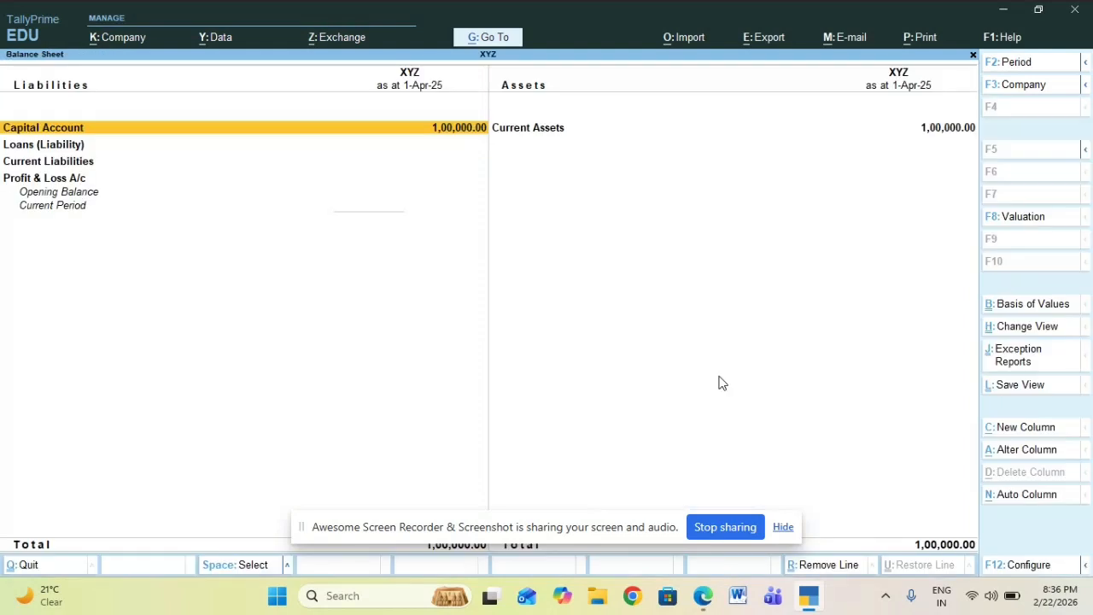
key(alt)
key(alt)
key(alt+F5)
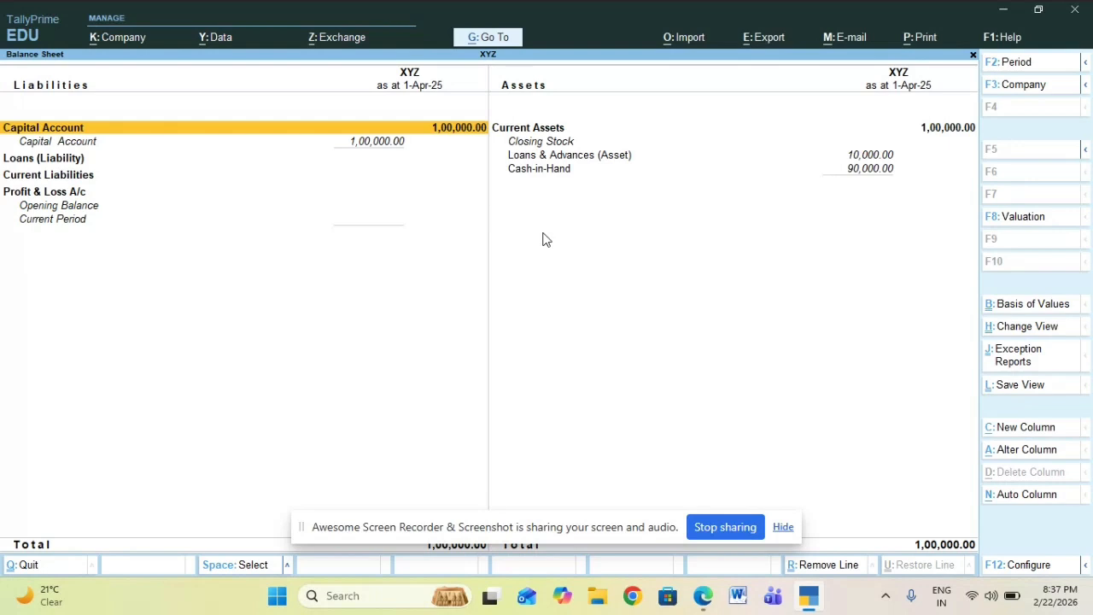
key(Escape)
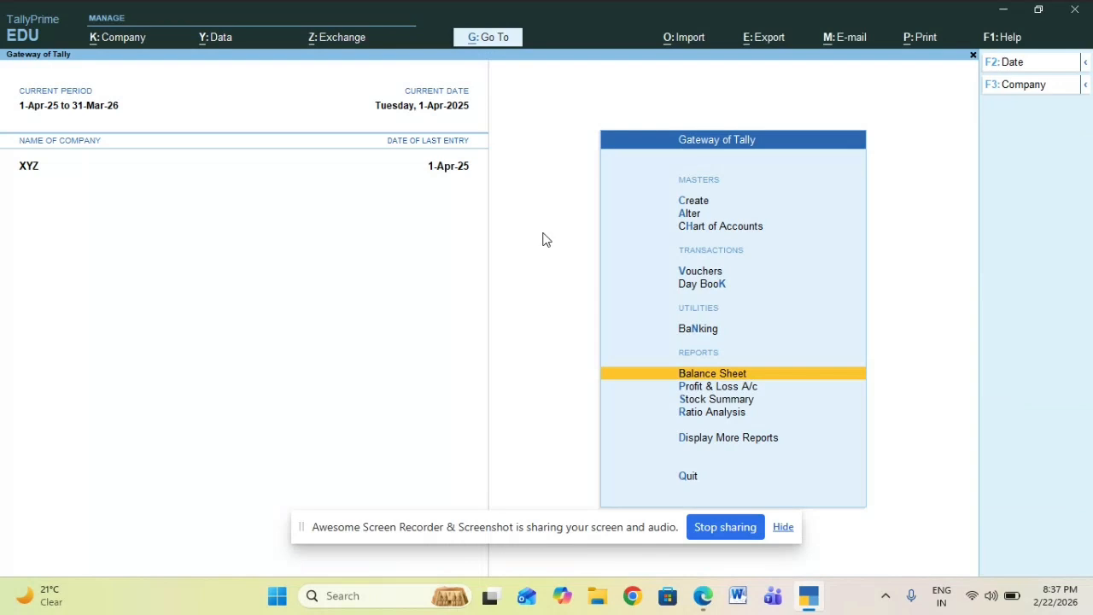
Step: Start a journal voucher and debit the employee's salary ledger with 2,50,000
click(685, 273)
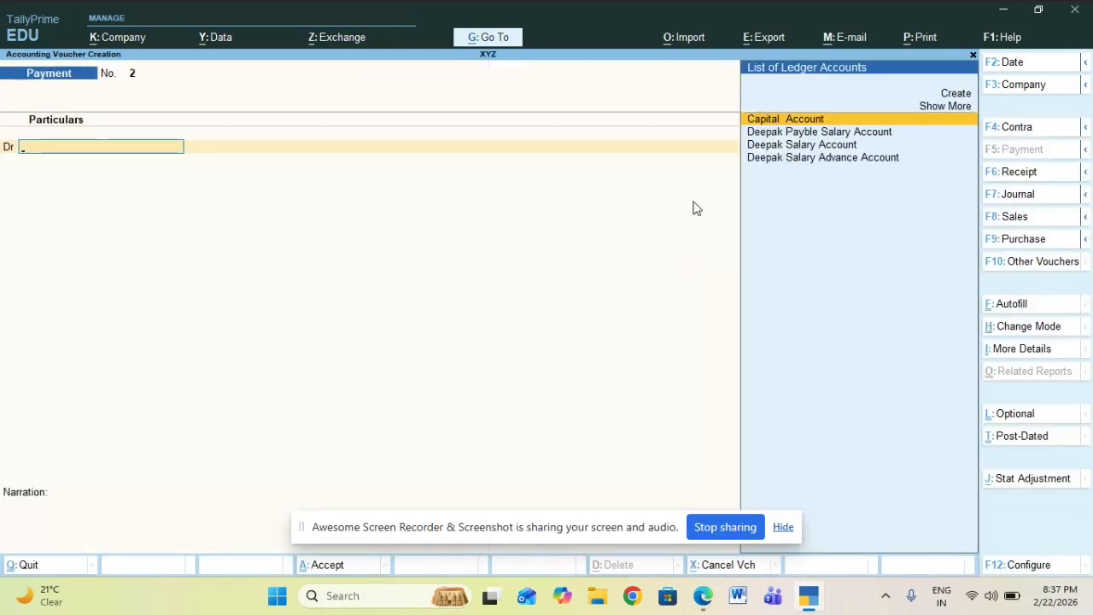
click(1023, 197)
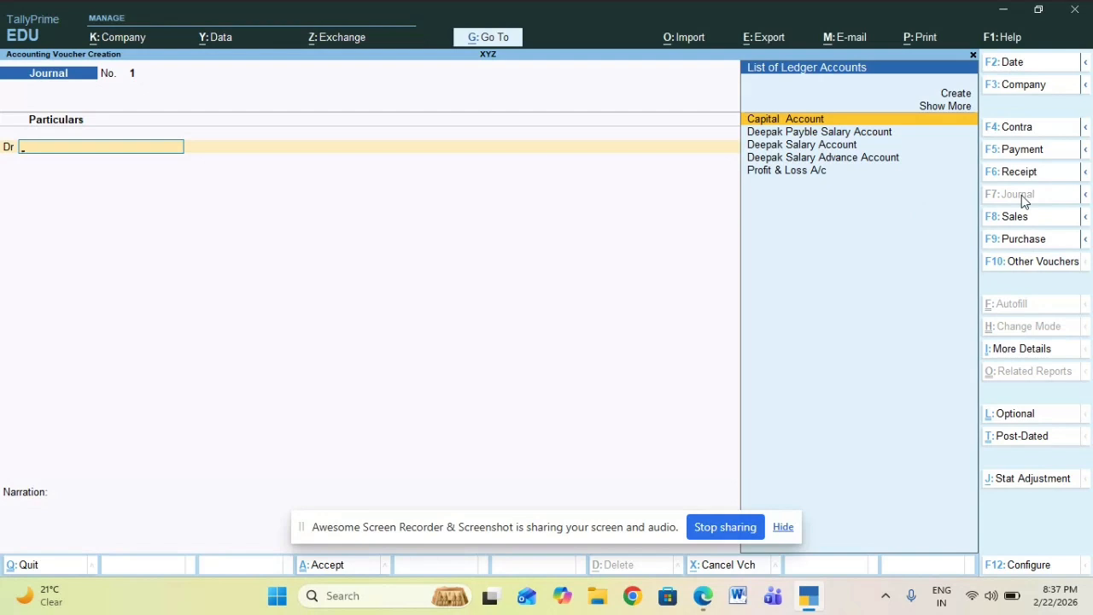
key(Down)
key(Down)
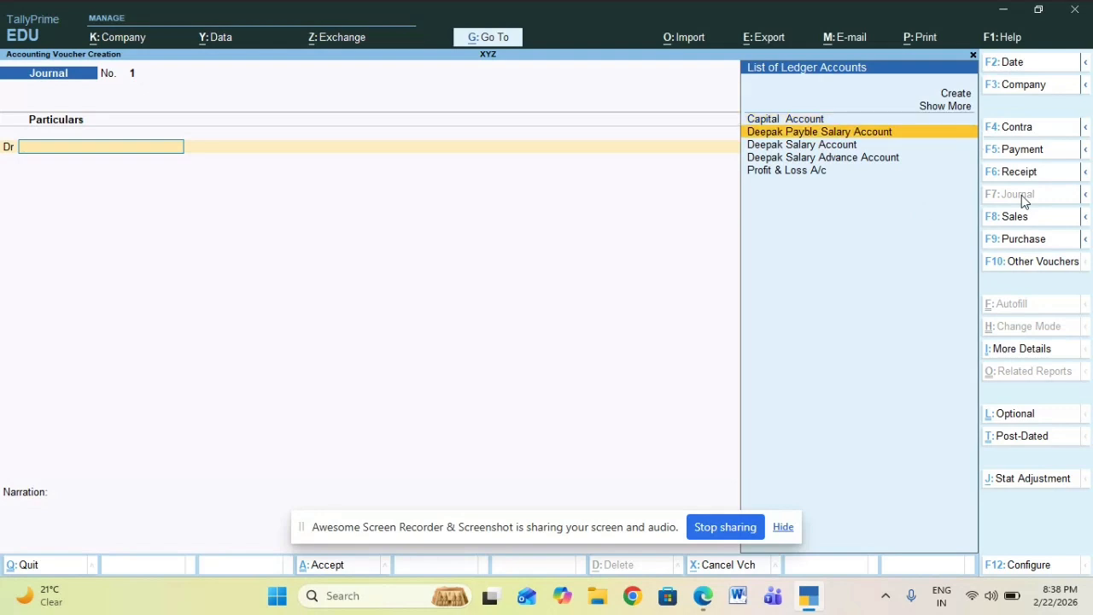
key(Return)
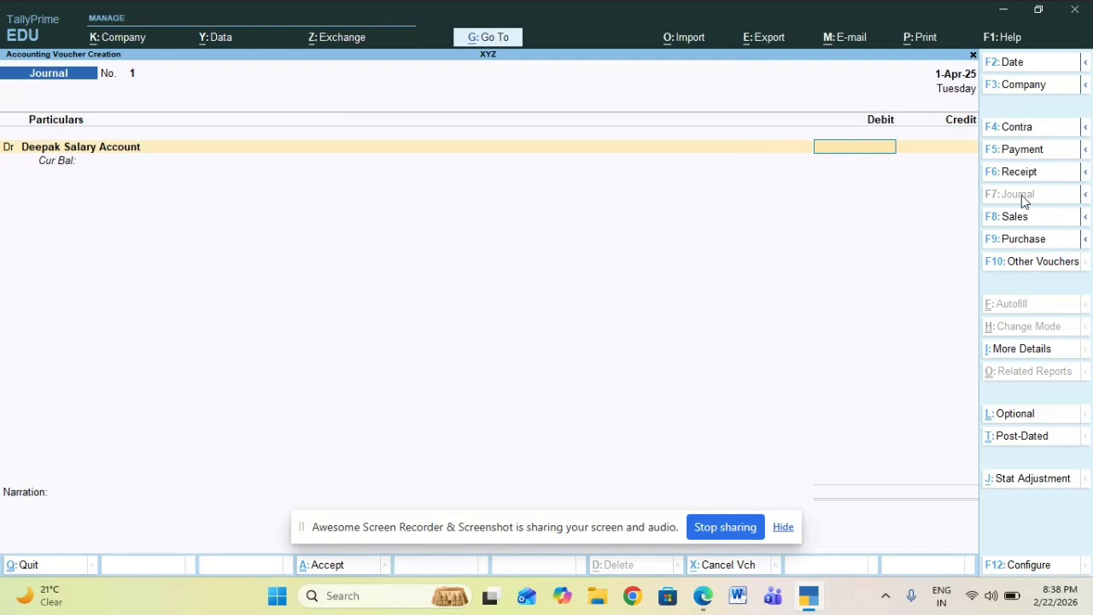
text(2,5)
text(0,00)
text(0000)
key(Return)
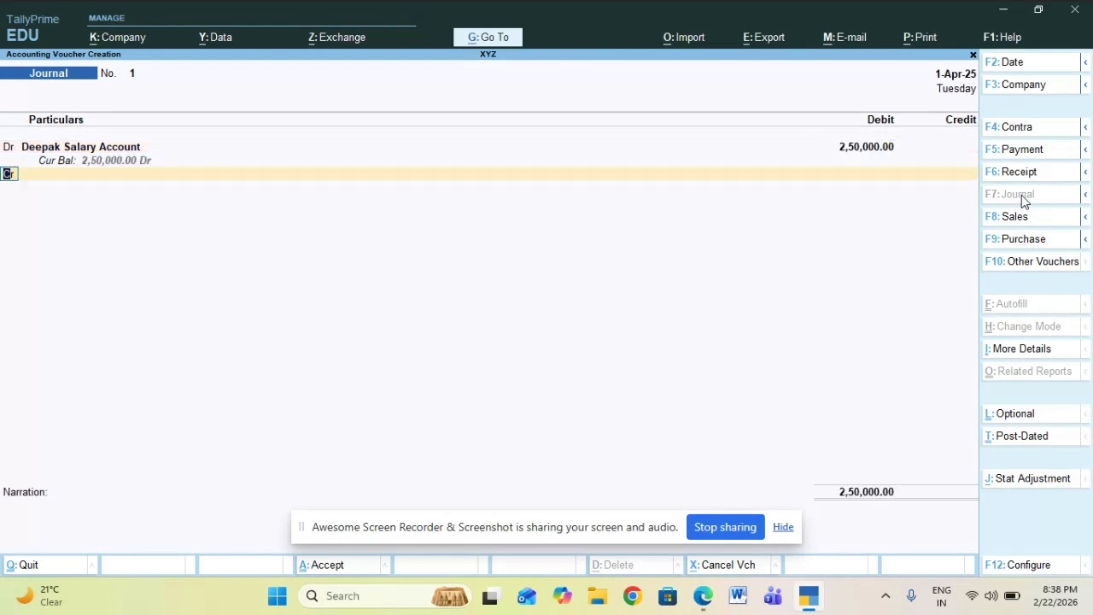
Step: Add a credit line for the employee's salary advance ledger with an amount of 5,000
key(Return)
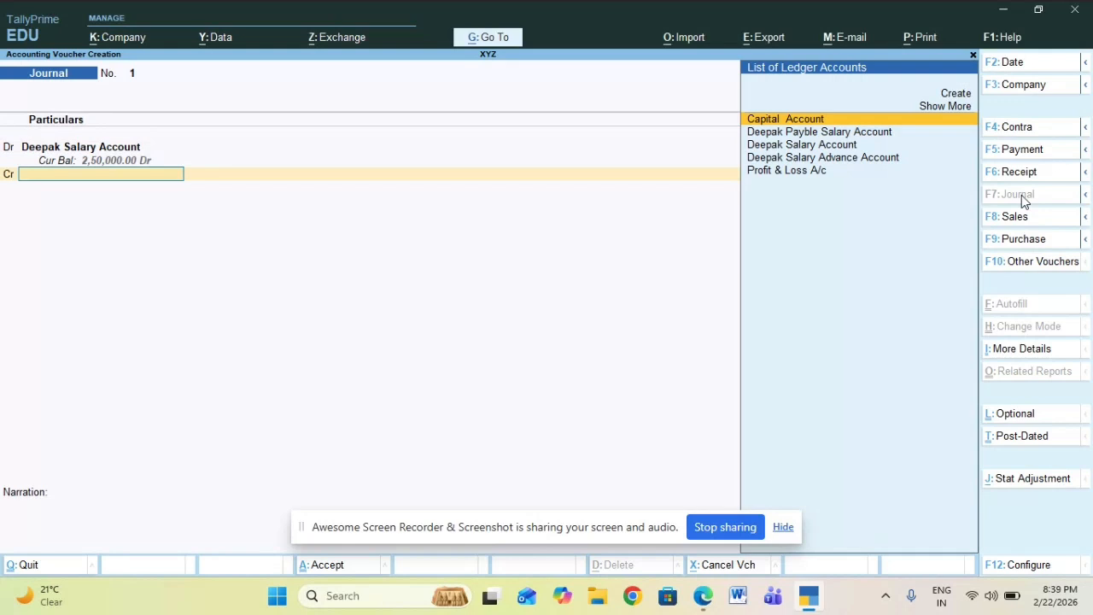
key(Down)
key(Down)
key(Down)
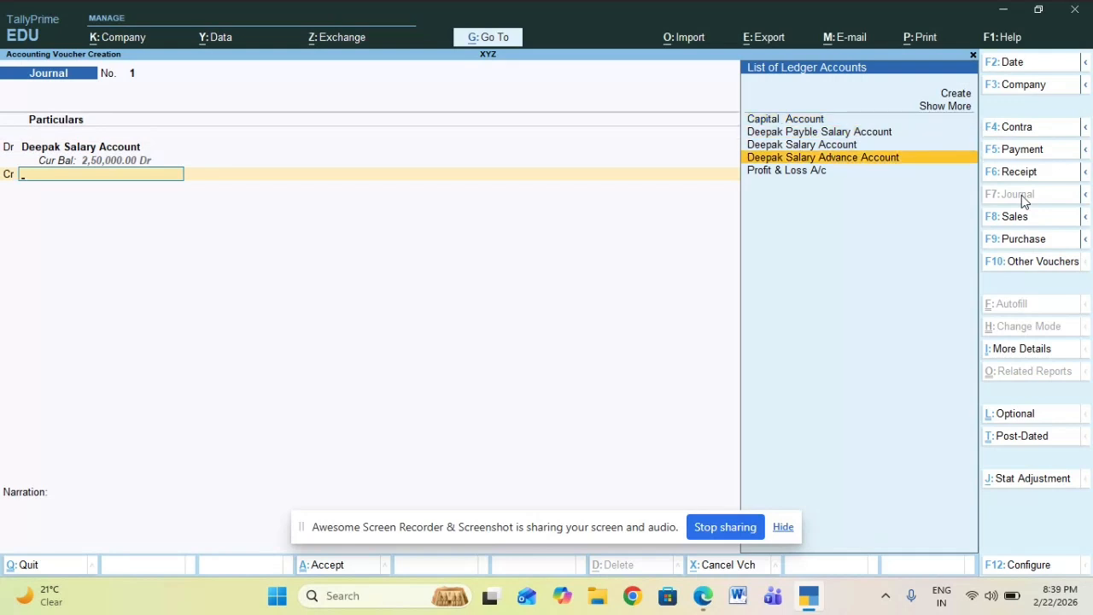
key(Return)
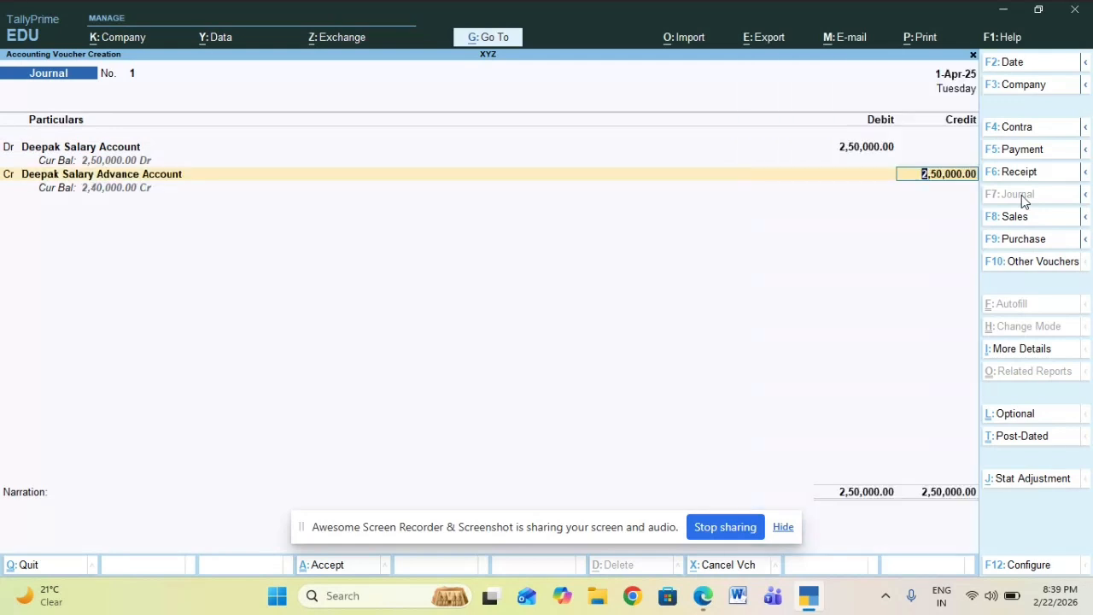
text(5000)
key(Return)
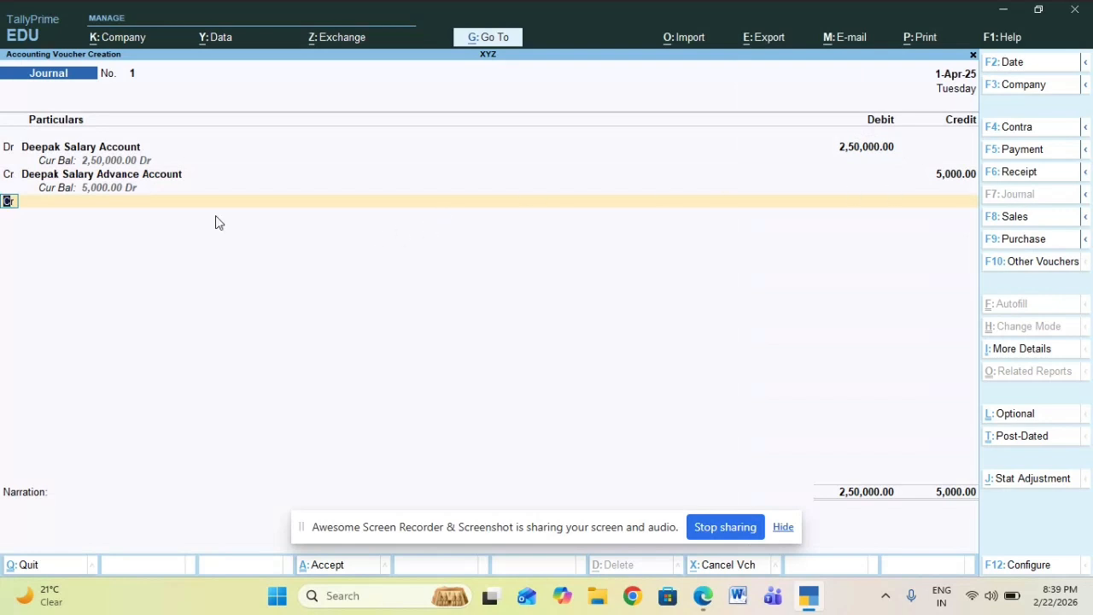
Step: Add a credit line for the employee's payable salary ledger with the remaining amount
key(Return)
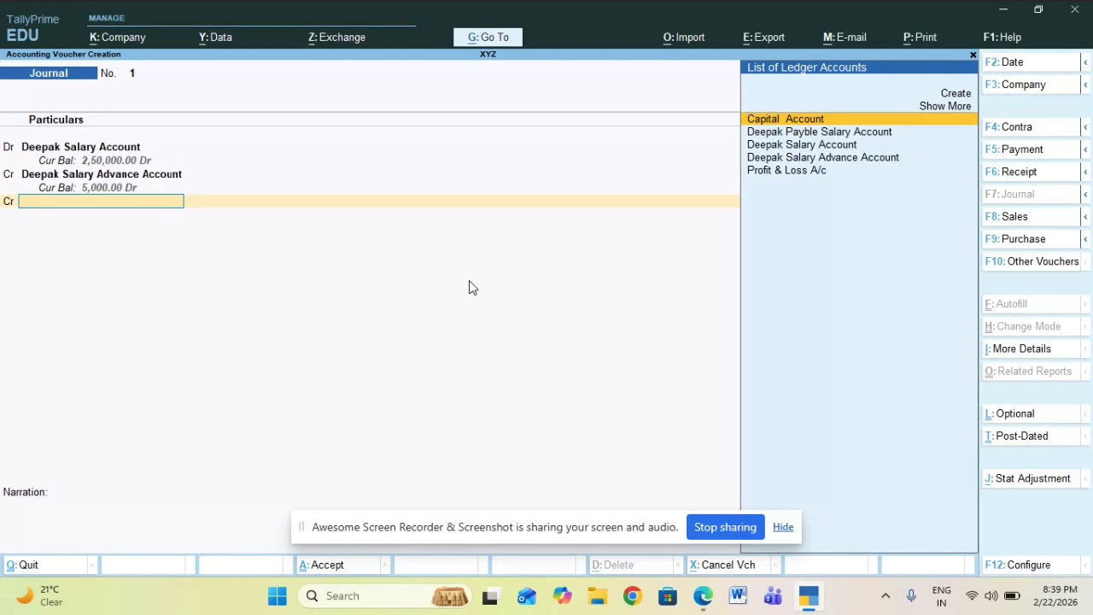
key(Down)
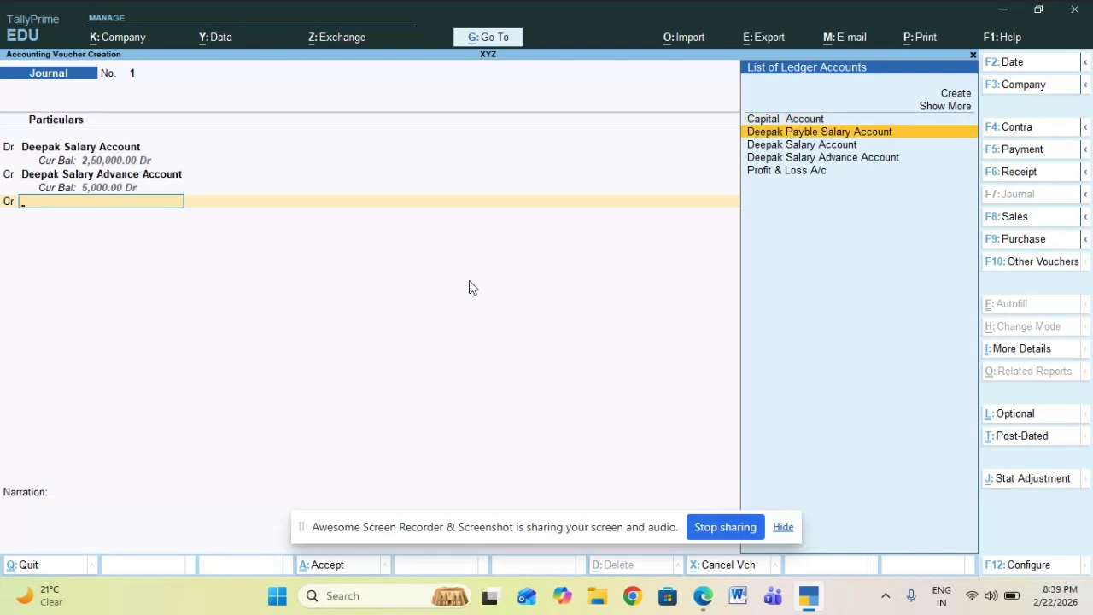
key(Return)
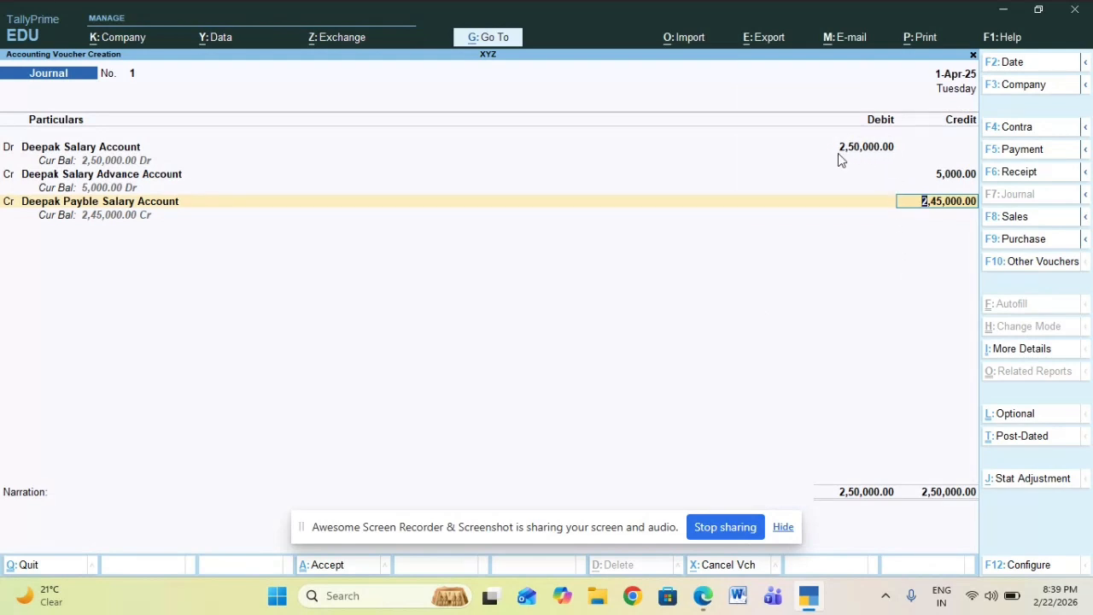
Step: Go back to the salary ledger's debit line in the journal voucher and set its amount to 25,000
key(shift+Tab)
key(shift+Tab)
key(shift+Tab)
key(shift+Tab)
key(shift+Tab)
key(shift+Tab)
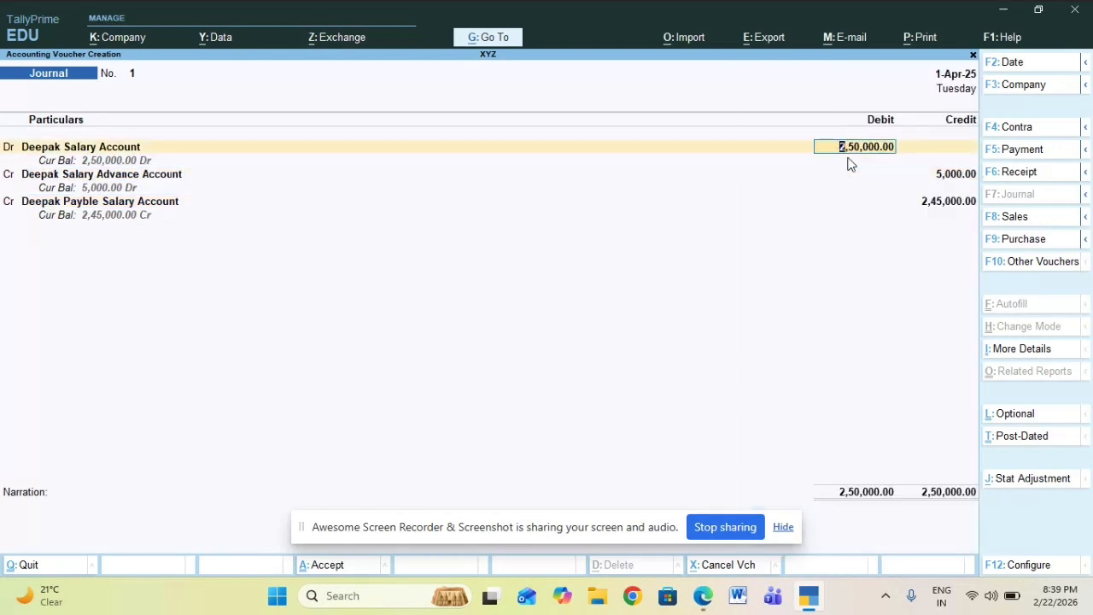
text(25000)
key(Return)
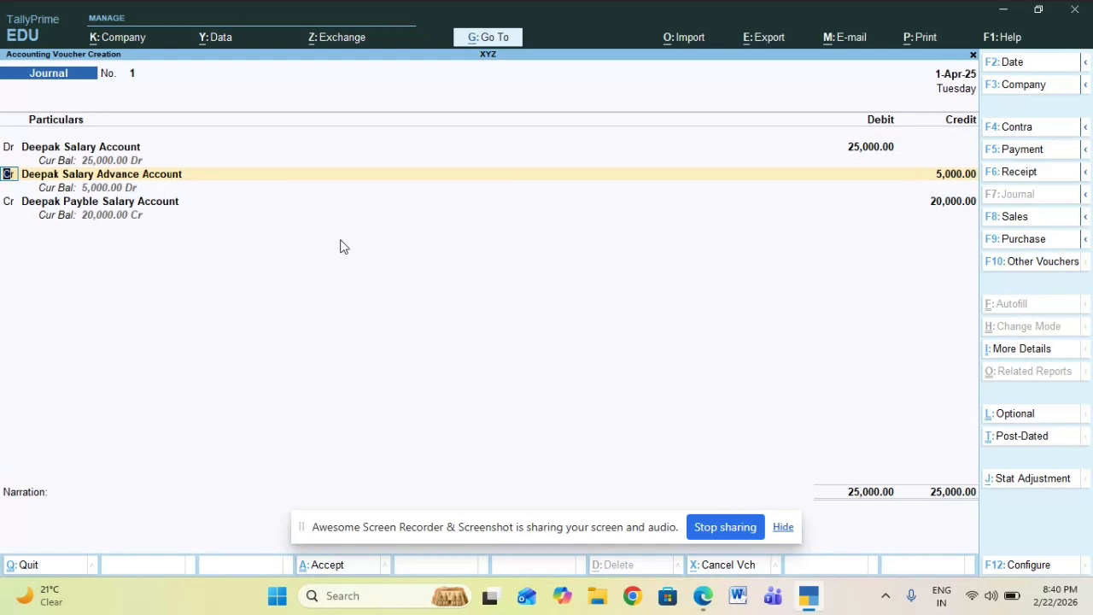
Step: Keep both credit lines, save the journal voucher without a narration and return to the Gateway of Tally
key(Return)
key(Return)
key(Return)
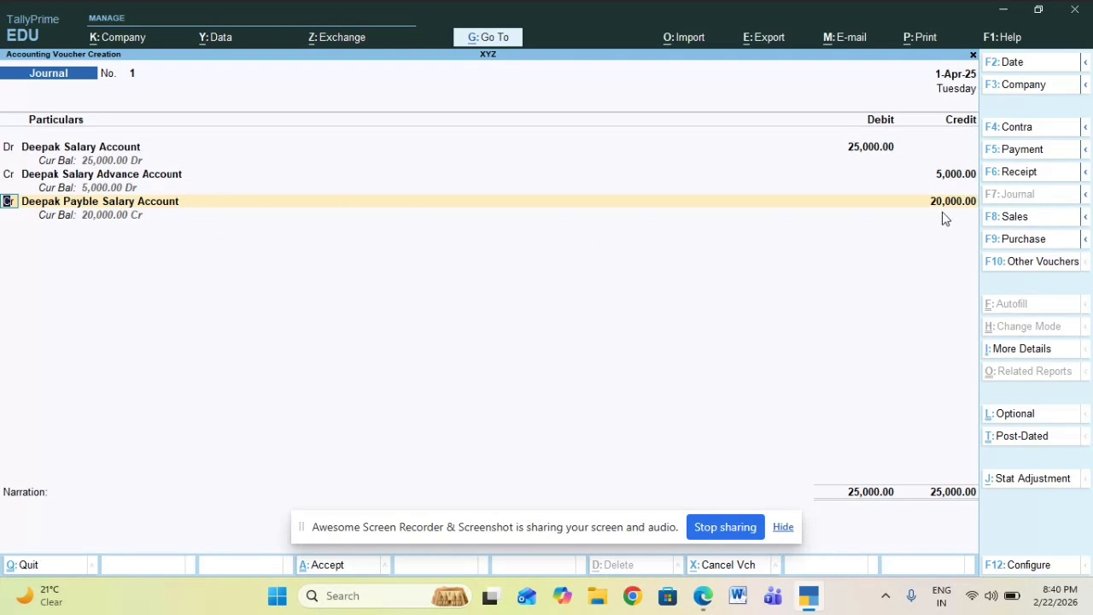
key(Return)
key(Return)
key(Return)
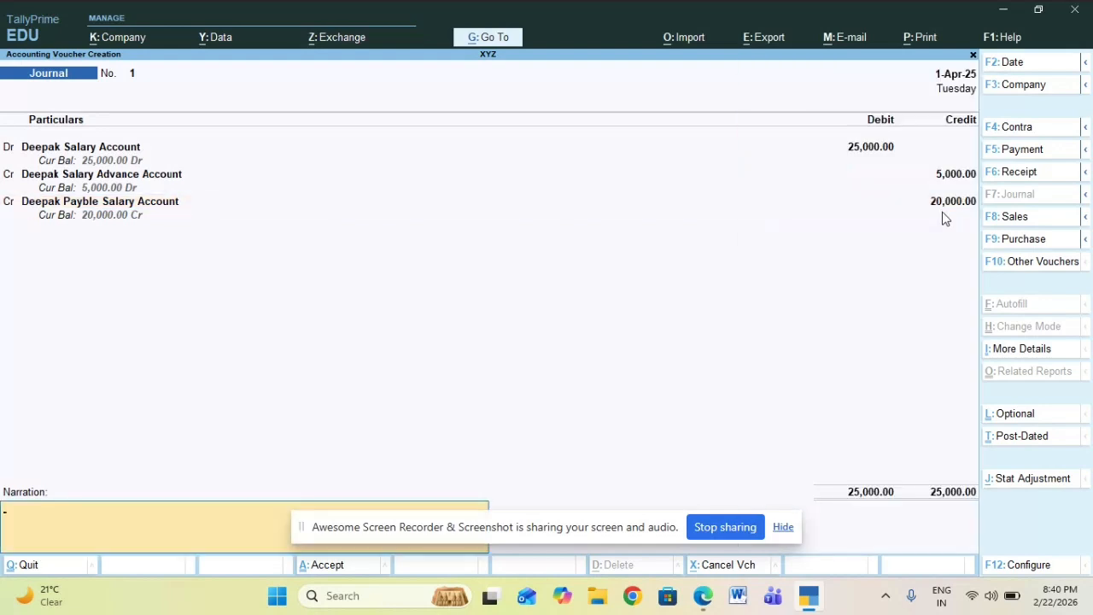
key(Return)
key(Return)
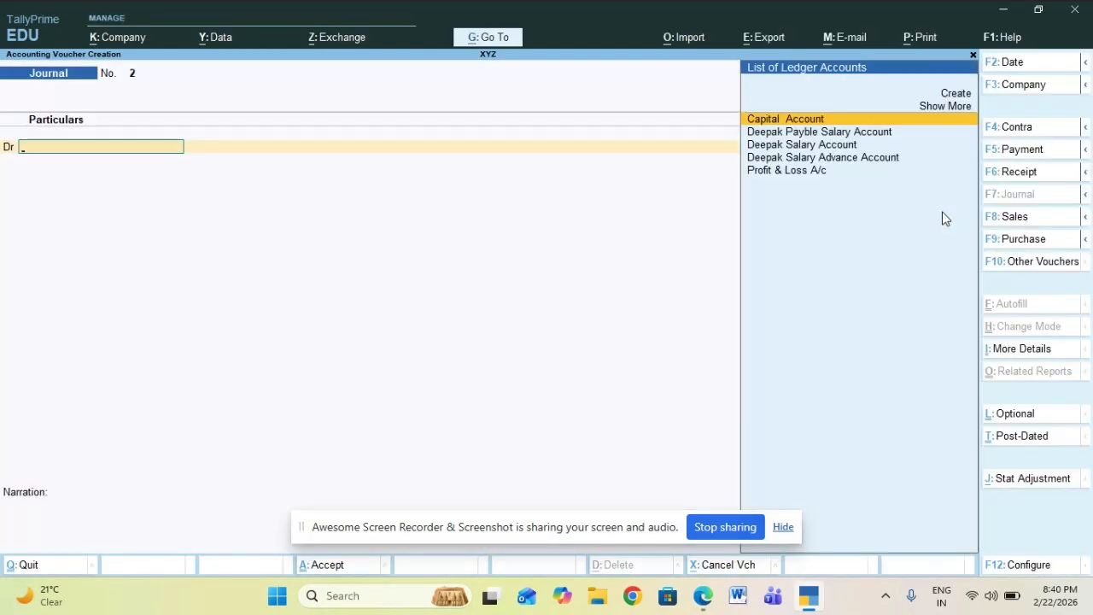
key(Escape)
key(Return)
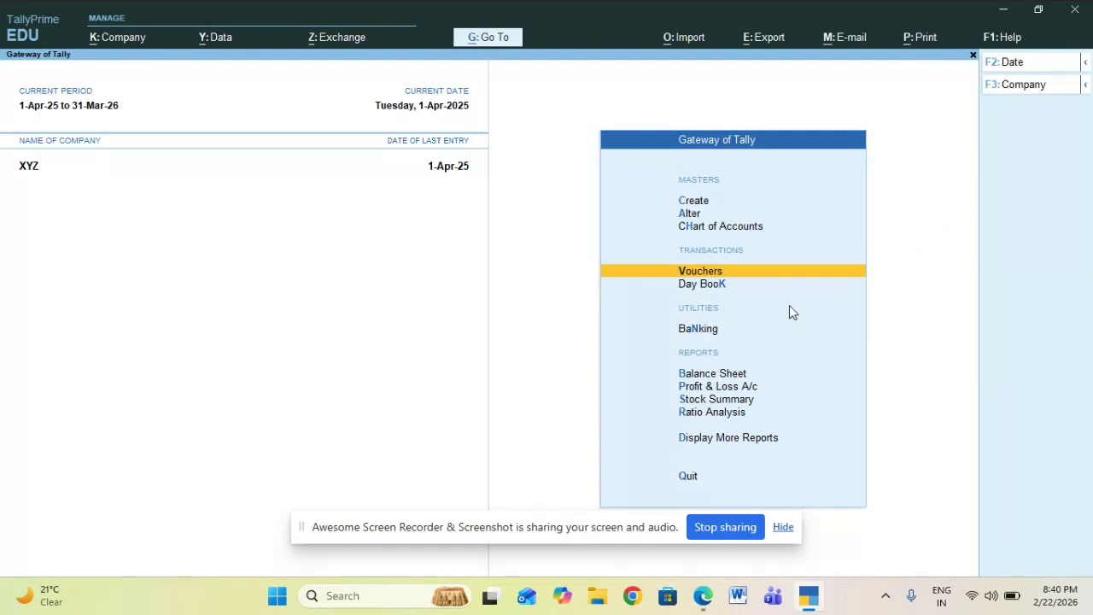
Step: Examine the Balance Sheet in detailed view for the payable salary and the remaining salary advance
click(724, 377)
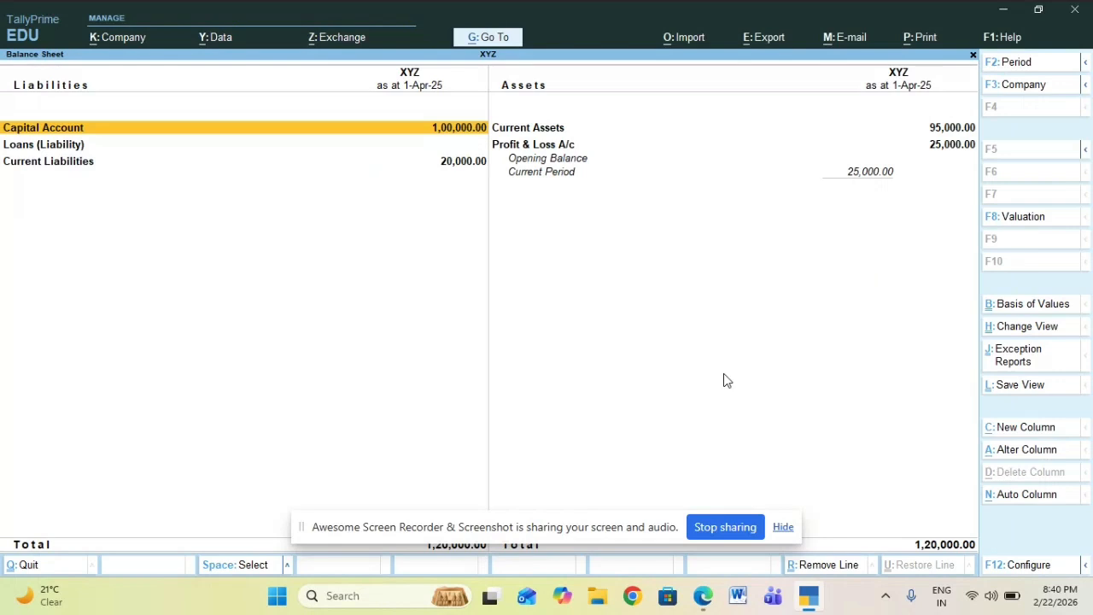
key(alt+F5)
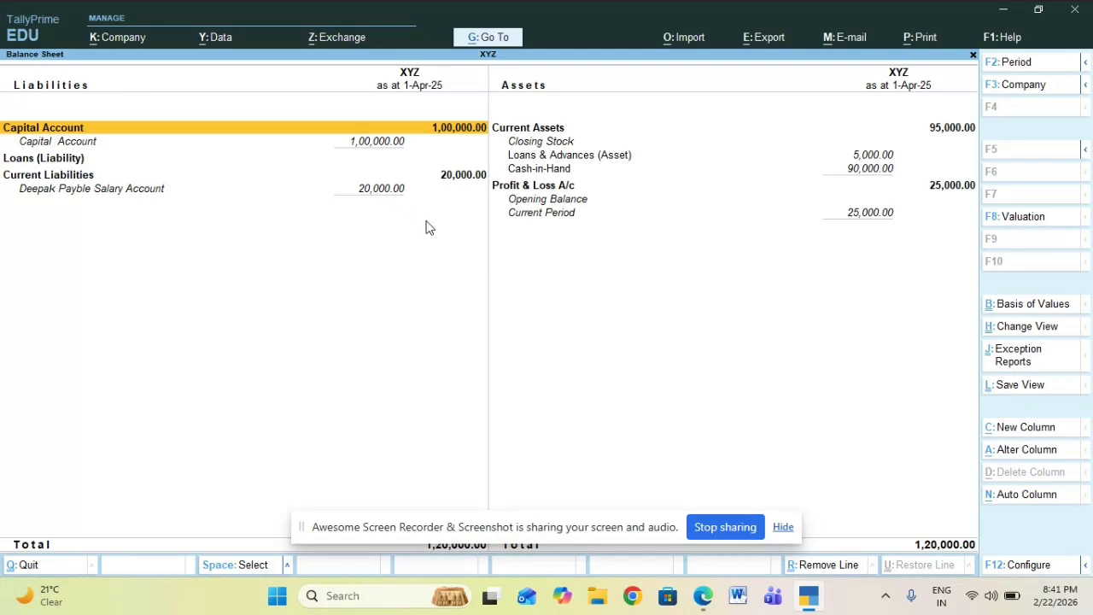
Step: Leave the Balance Sheet, start a payment voucher and debit the employee's payable salary ledger with 20,000
key(Escape)
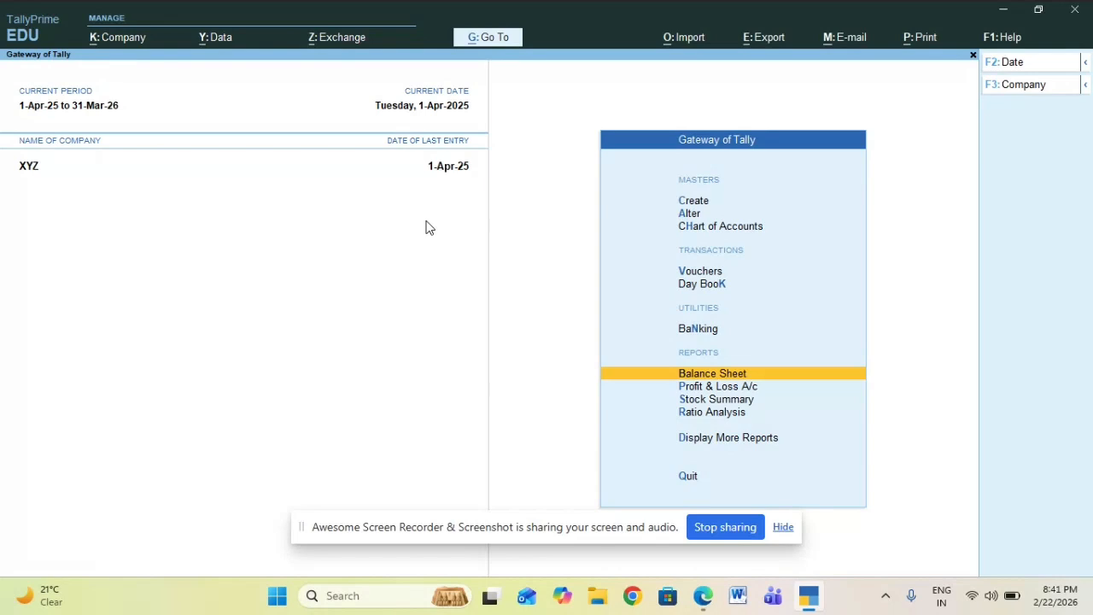
key(v)
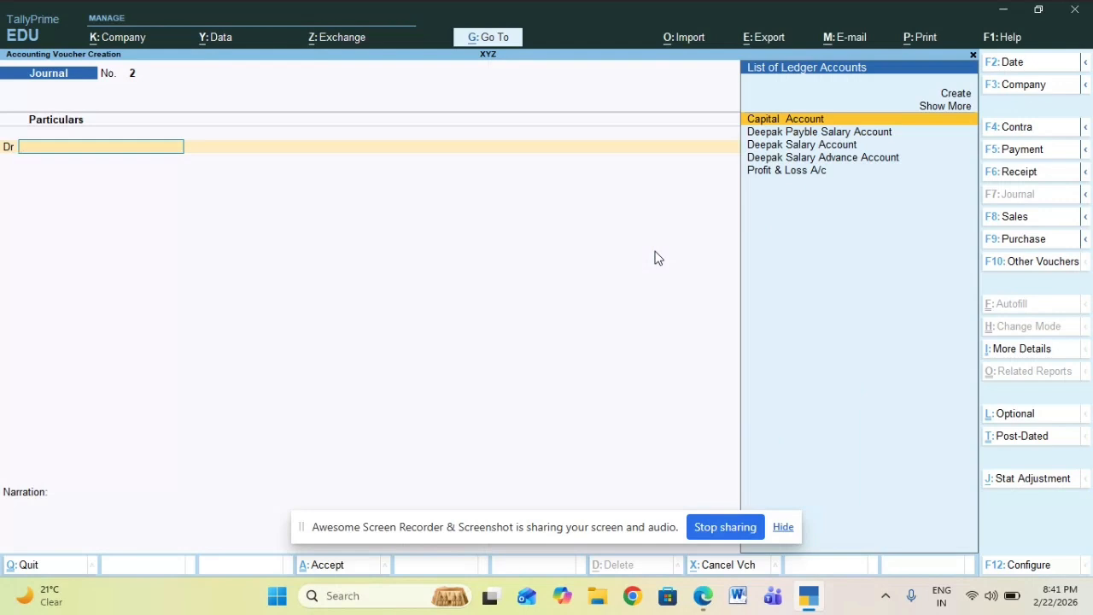
click(1005, 158)
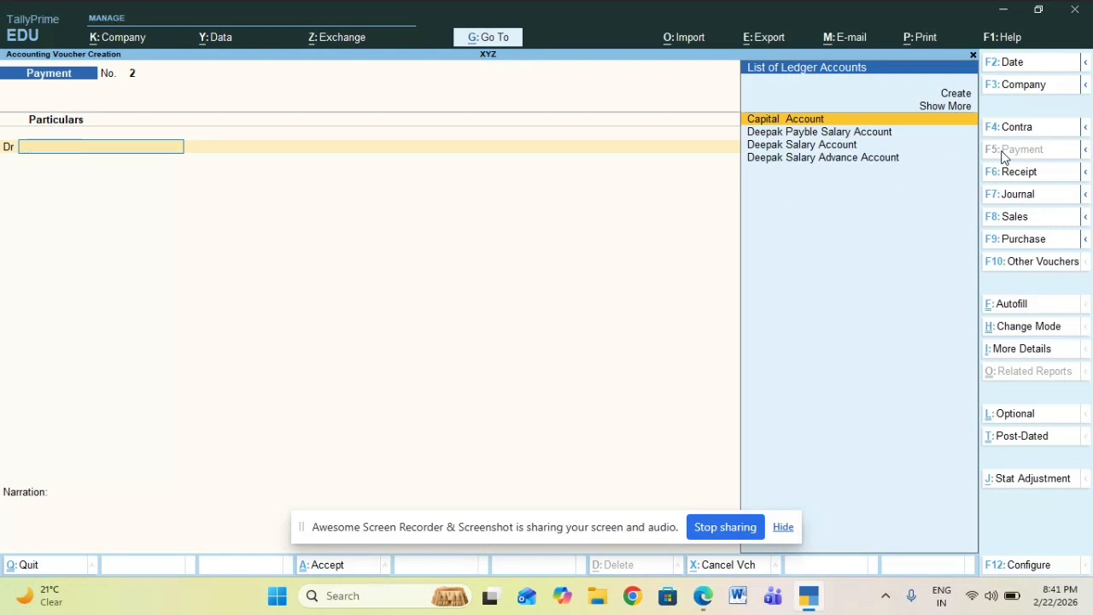
key(Down)
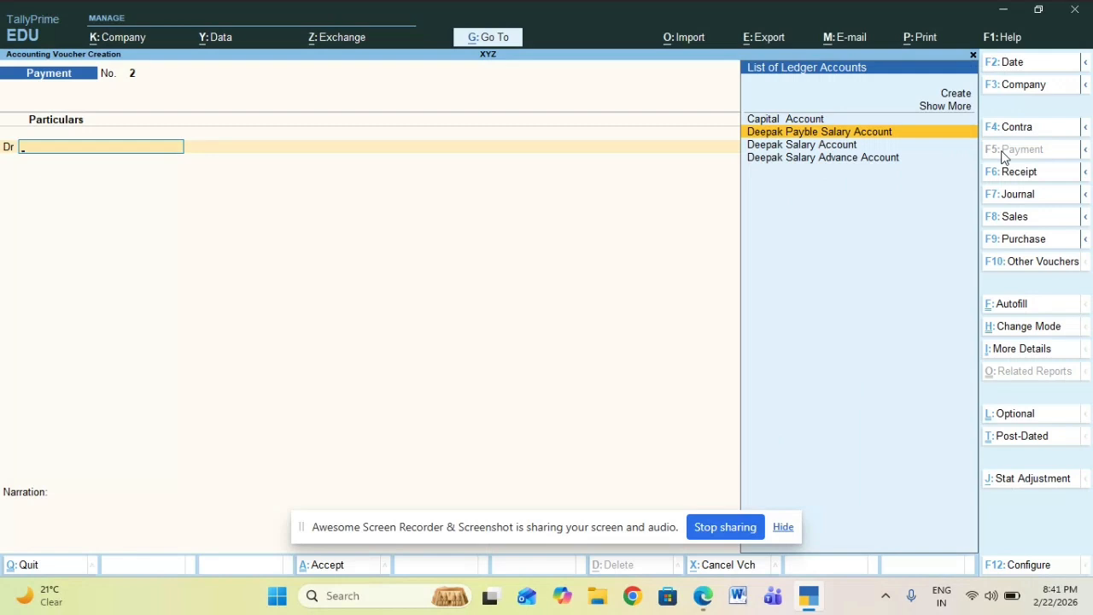
key(Return)
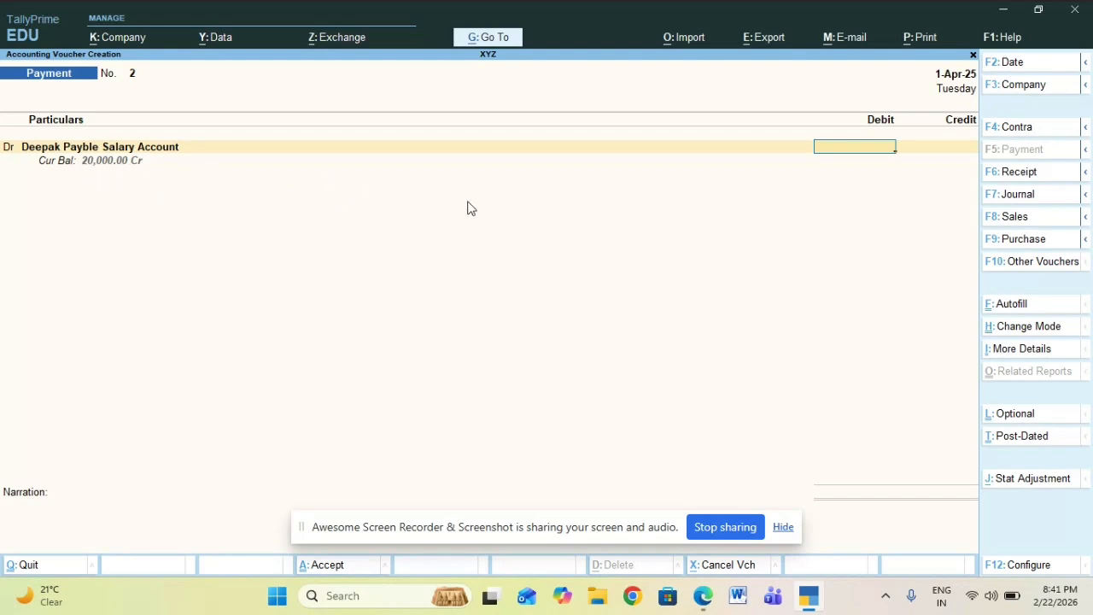
text(20000)
key(Return)
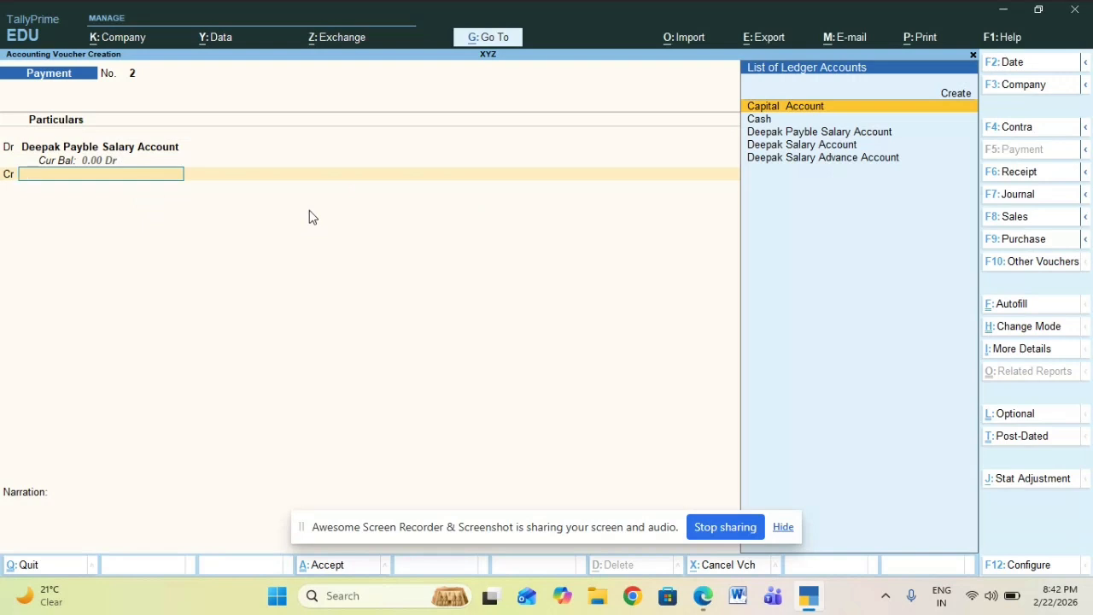
Step: Credit the Cash ledger with 20,000 and save the payment voucher without a narration
key(Down)
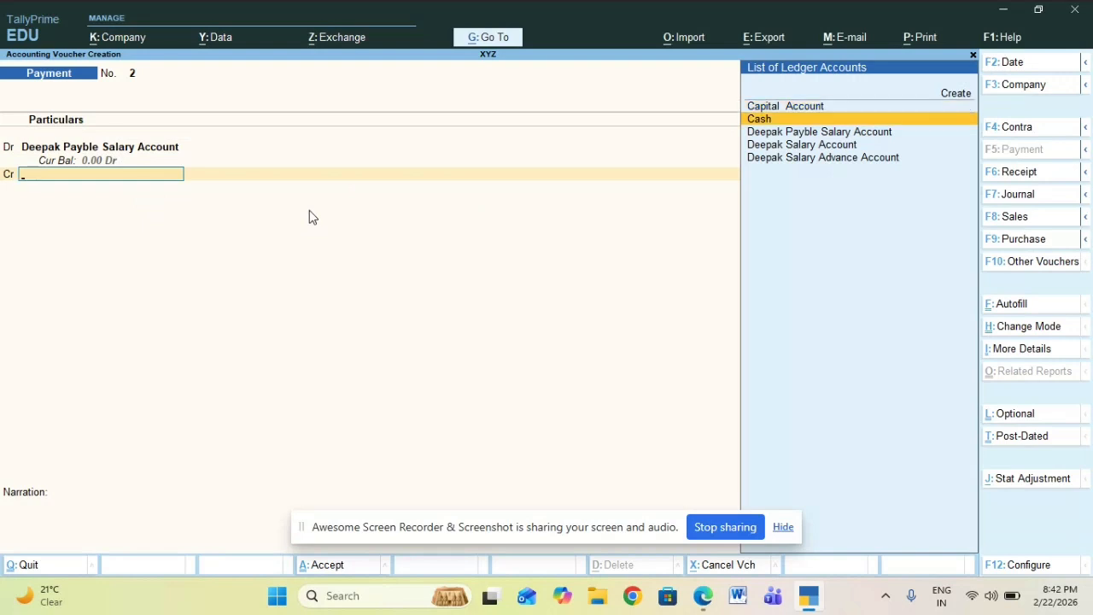
key(Return)
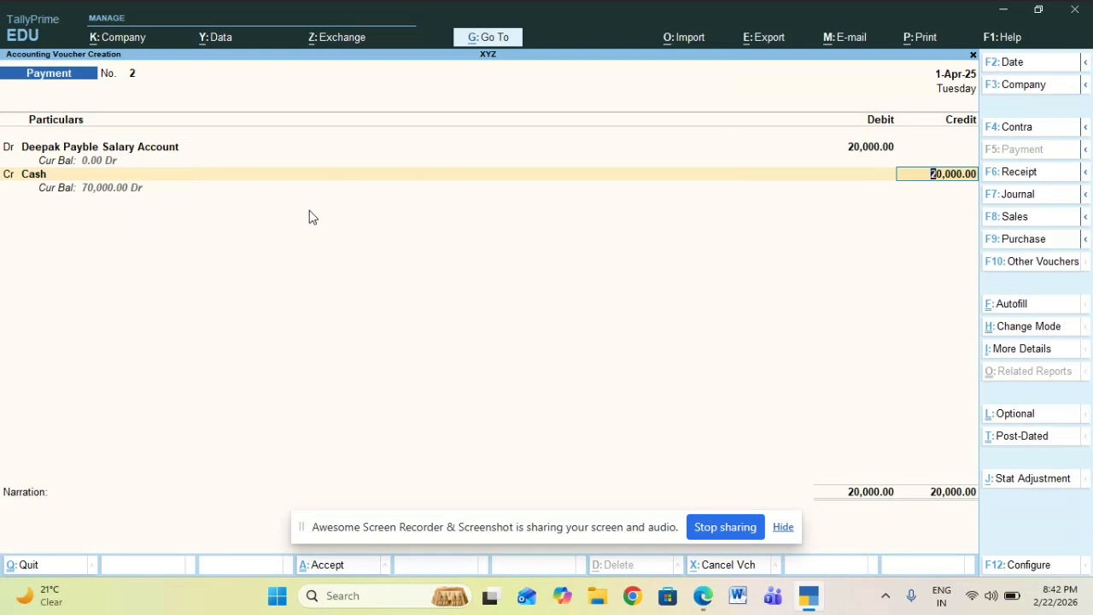
key(Return)
key(Return)
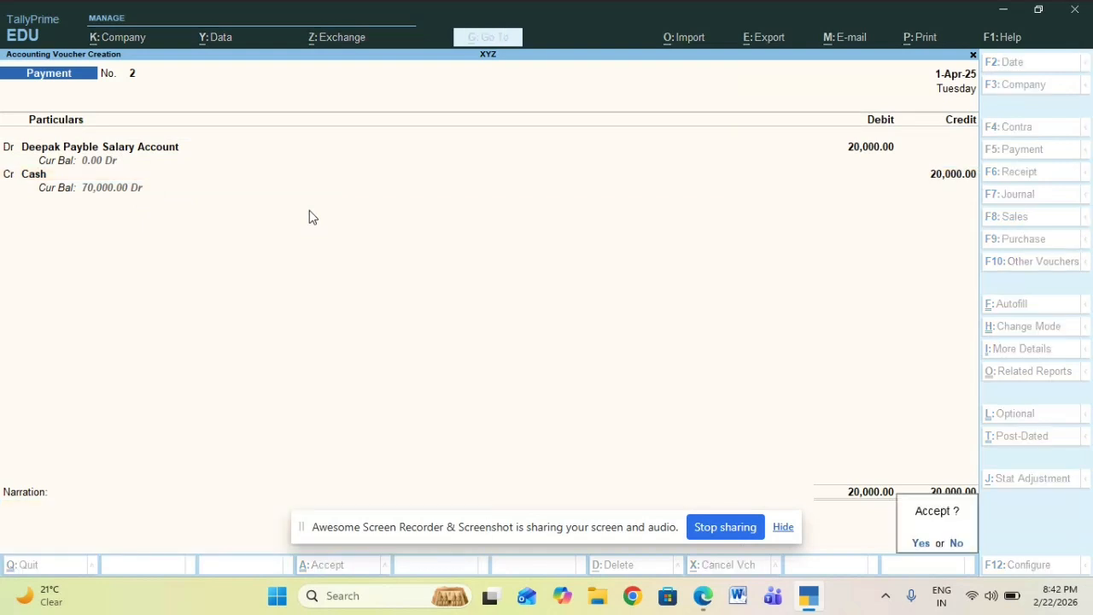
key(y)
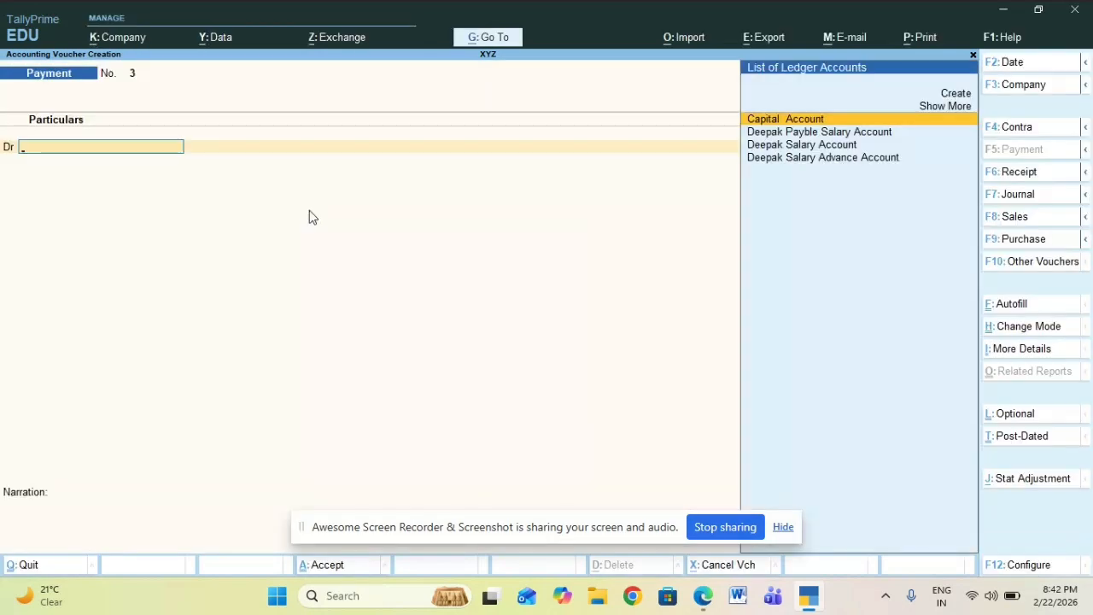
Step: Leave voucher entry and check the payable salary and cash-in-hand in the Balance Sheet's detailed view
key(Escape)
key(y)
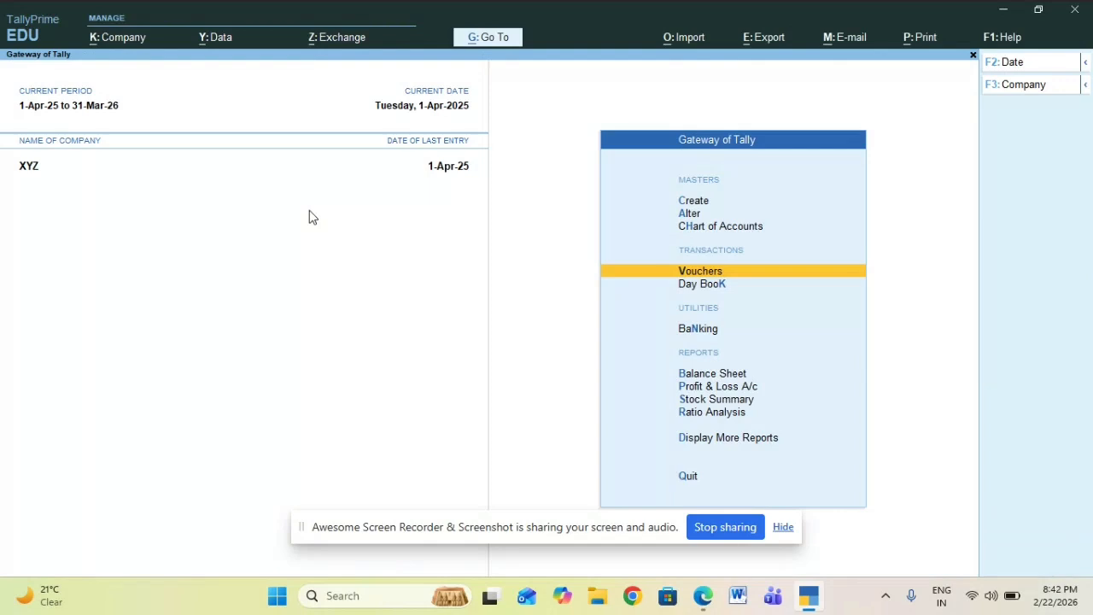
click(690, 375)
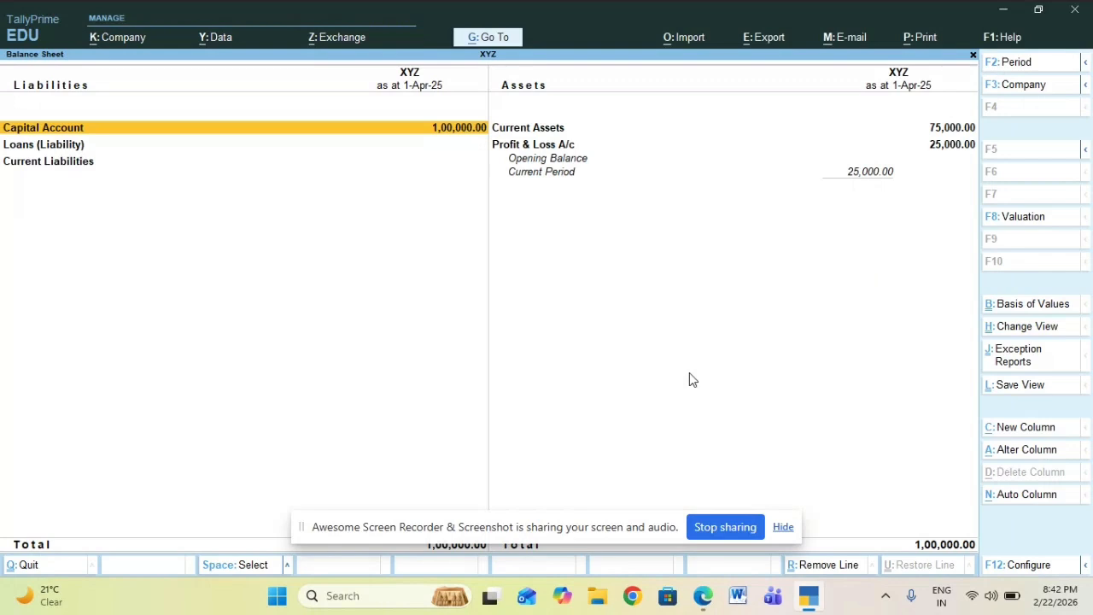
key(alt+F5)
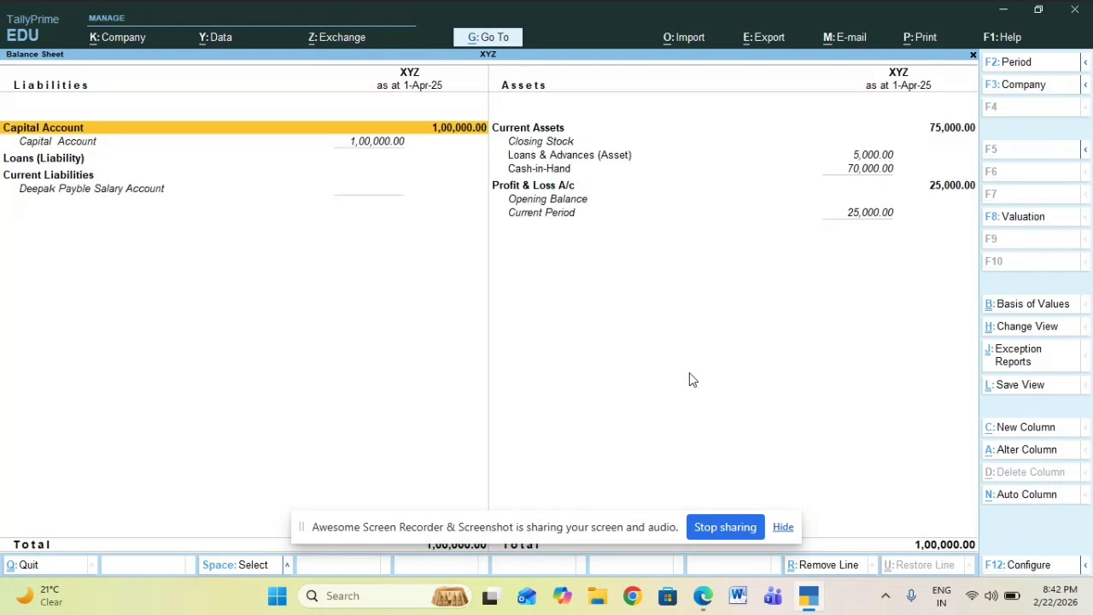